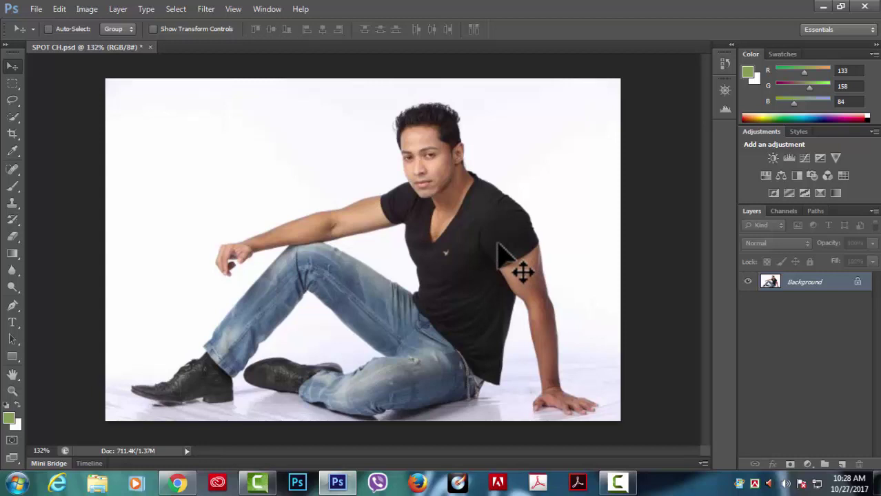
Keep the image in RGB mode and show its channels, including the T-SHART, BODY and PANT masks
click(83, 9)
mouse_move(148, 24)
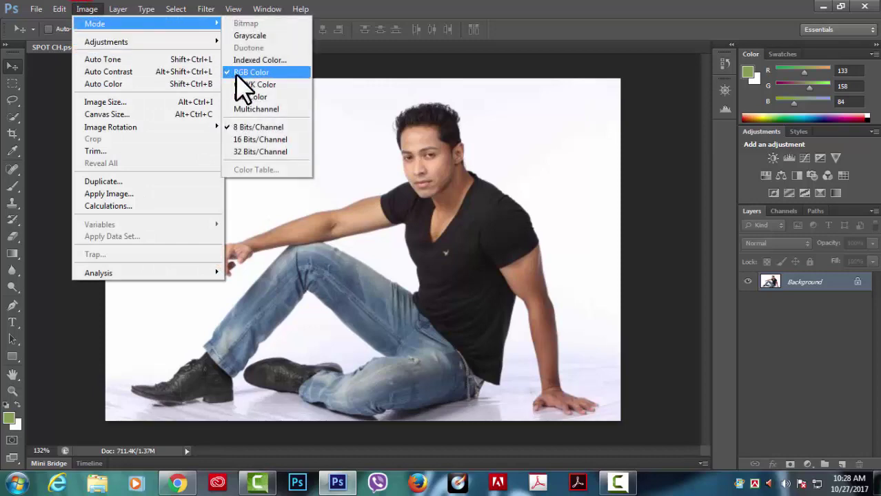
click(249, 72)
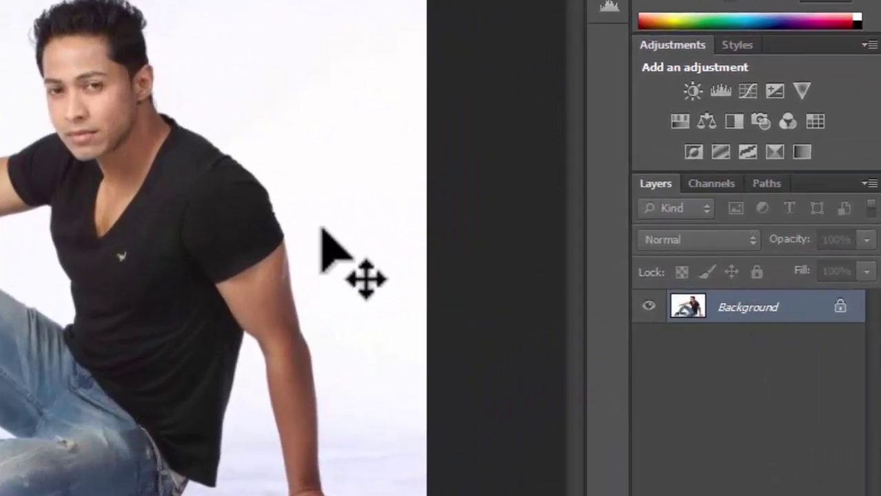
click(712, 184)
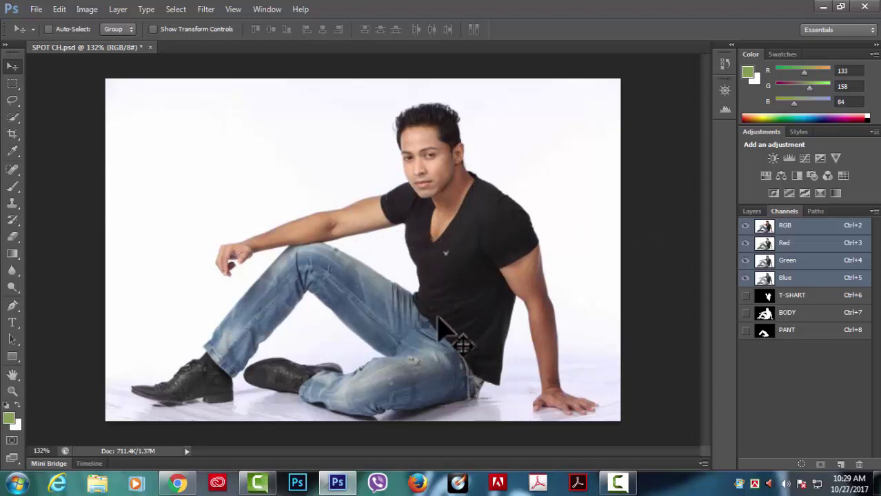
click(177, 10)
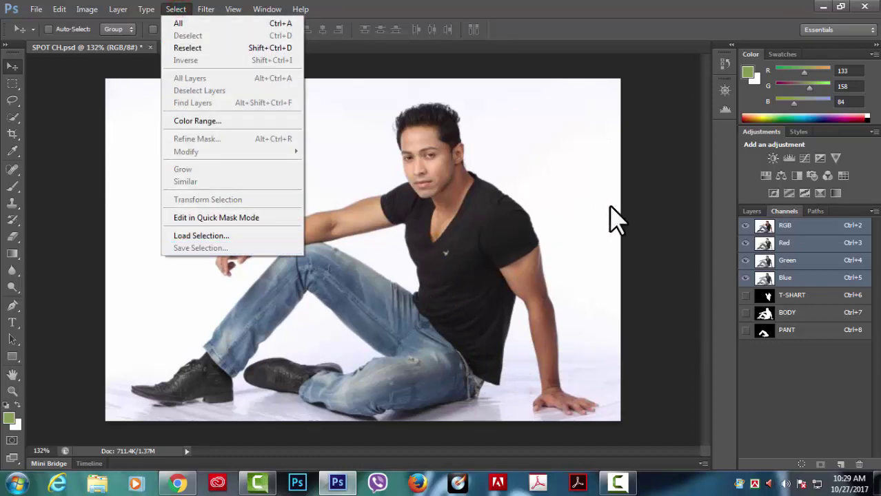
click(627, 204)
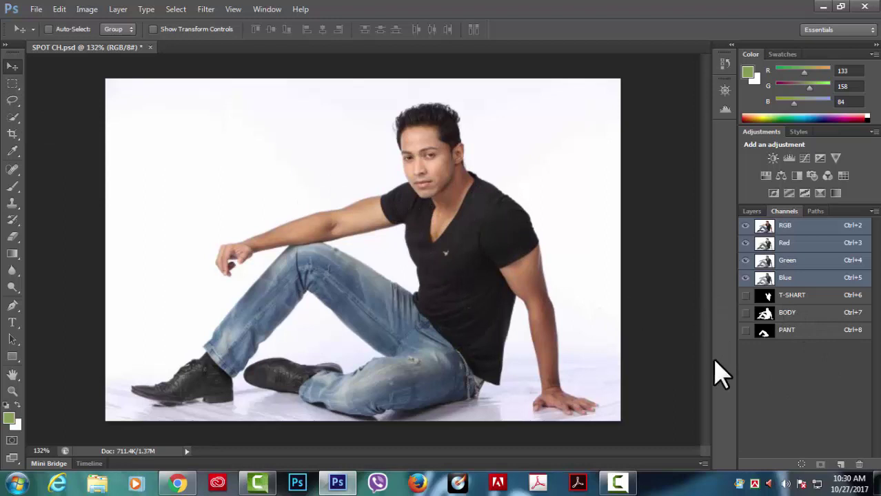
Load the T-SHART channel as a selection over the RGB photo, cancelling Save Selection unused
click(813, 295)
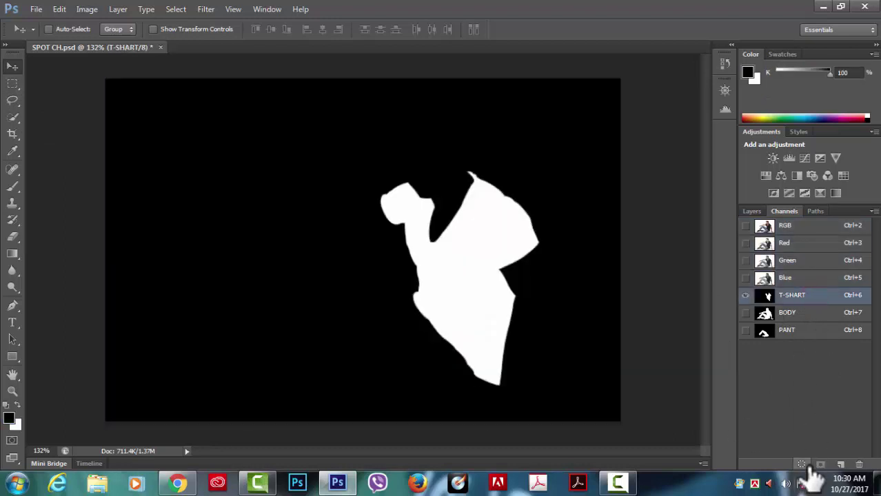
click(804, 226)
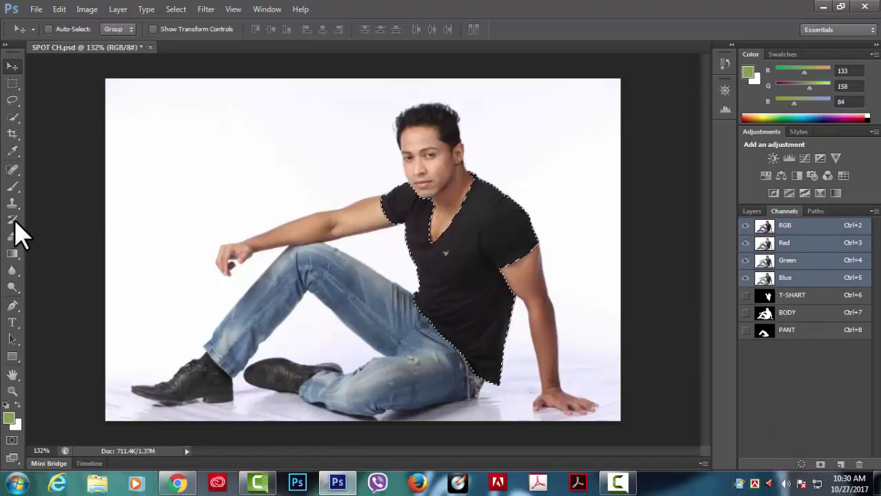
click(176, 9)
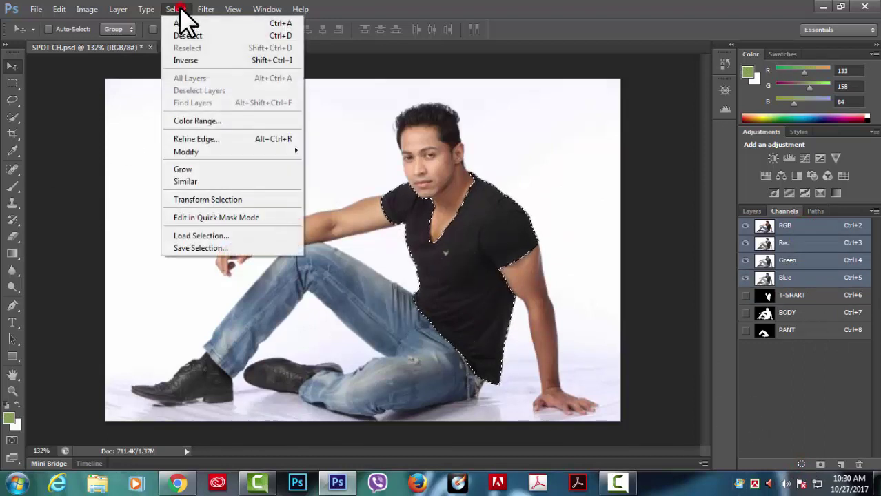
click(215, 249)
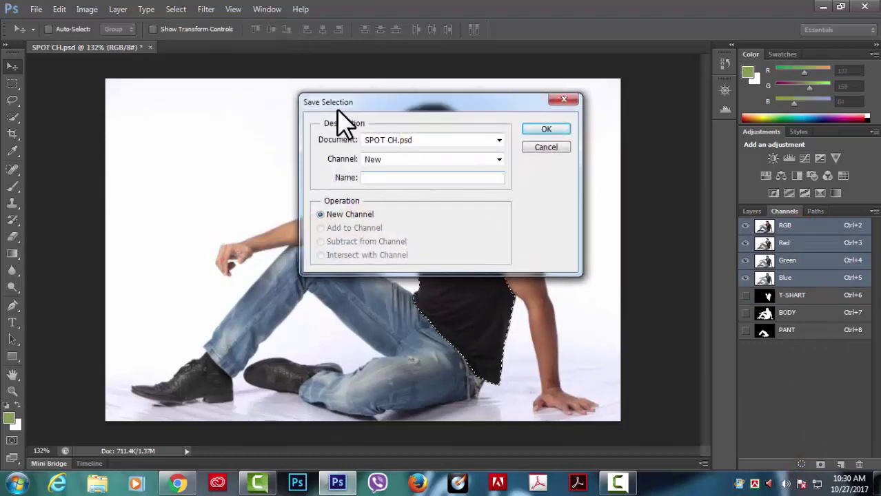
drag(402, 100, 461, 111)
drag(535, 81, 560, 62)
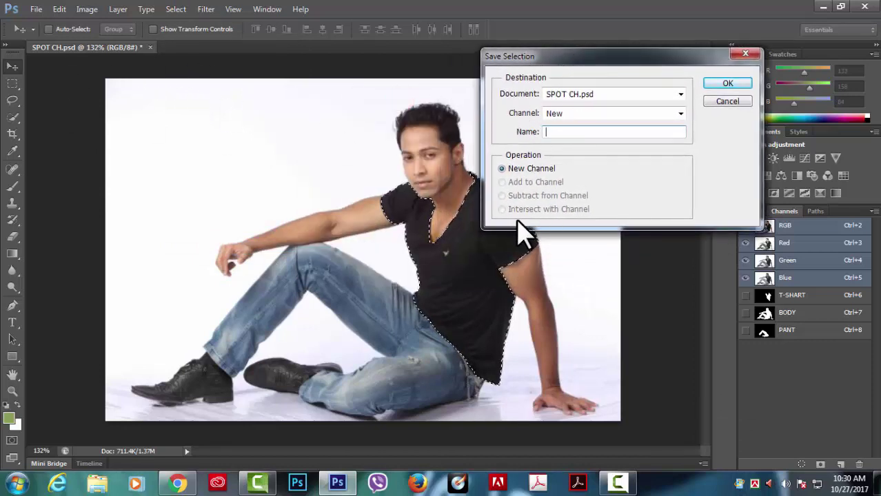
drag(599, 103, 619, 84)
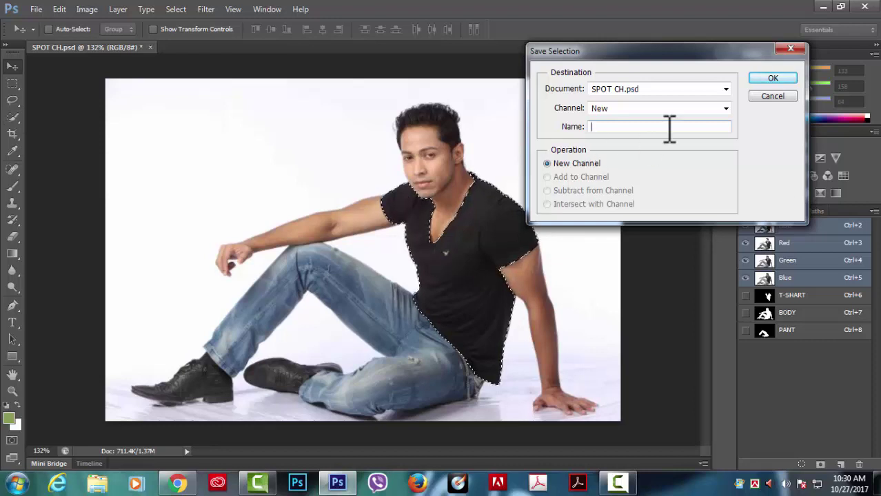
click(789, 77)
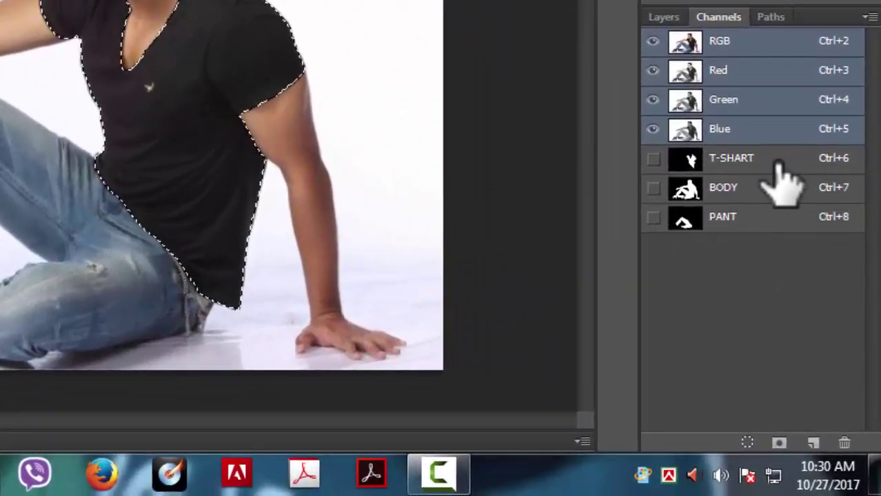
Compare the T-SHART, BODY and PANT channel masks one by one
click(819, 296)
click(770, 188)
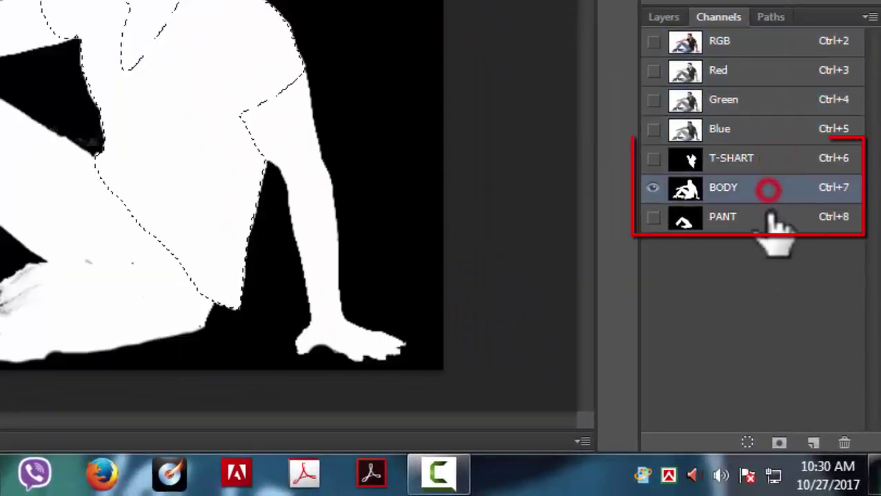
click(716, 216)
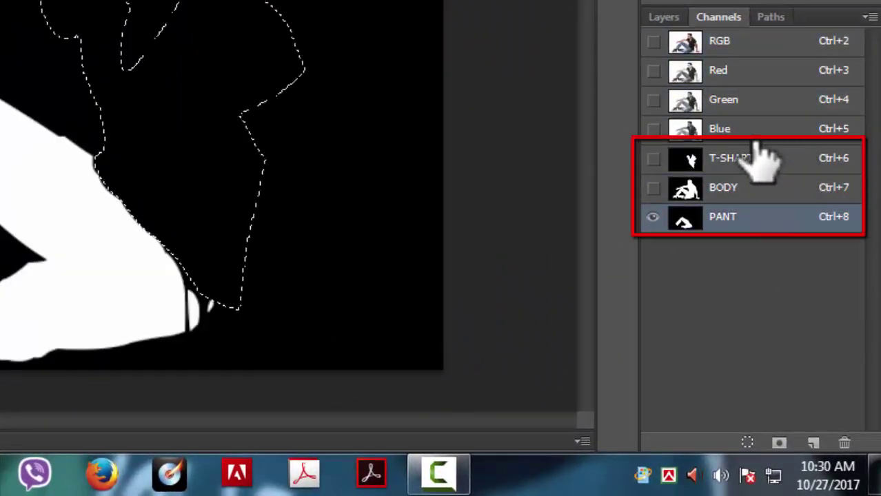
click(770, 158)
click(768, 219)
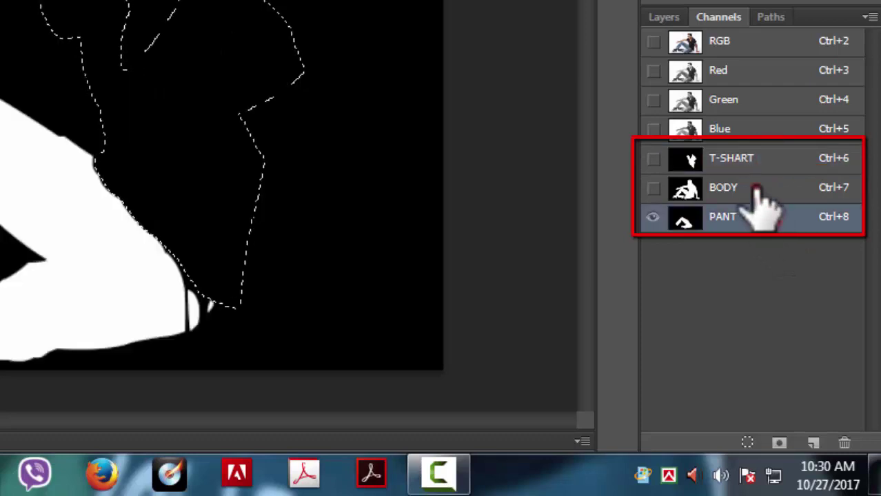
click(772, 158)
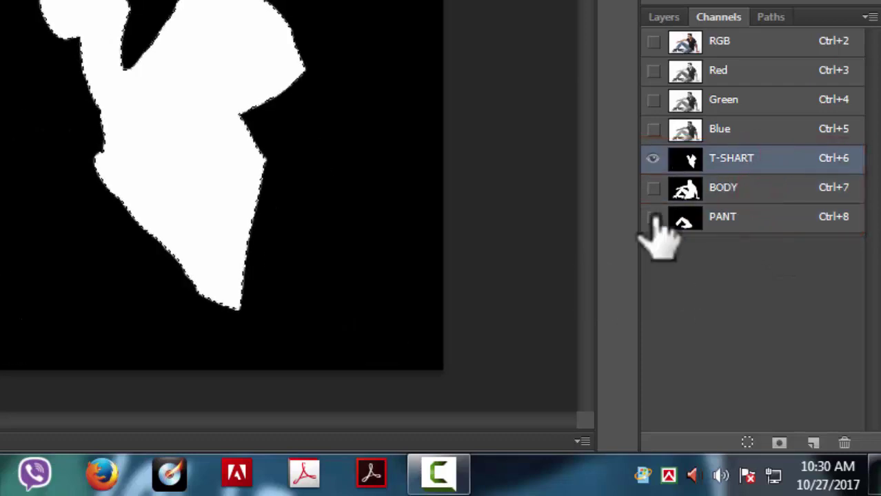
Clear the selection, restore the RGB view and duplicate Background into Background copy
key(ctrl+d)
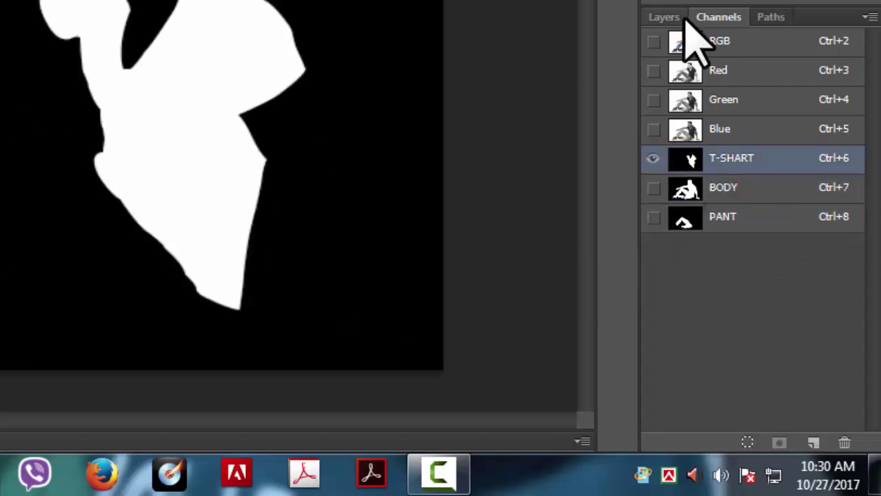
click(653, 41)
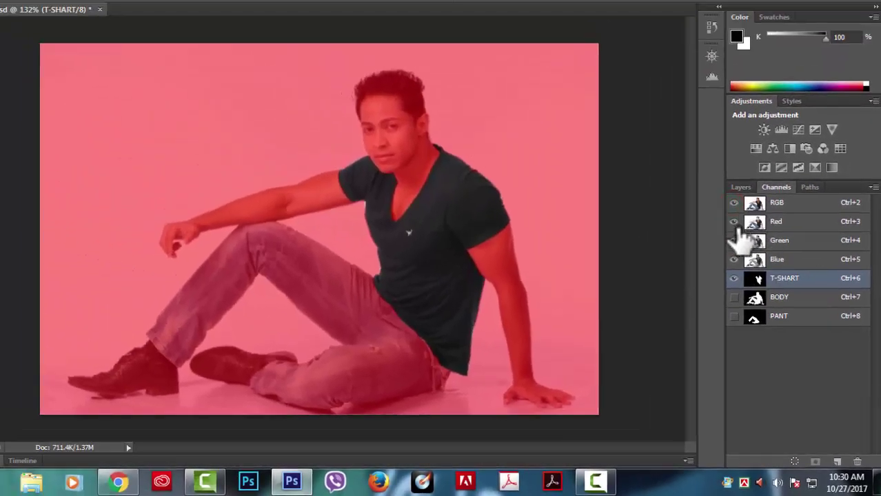
click(731, 274)
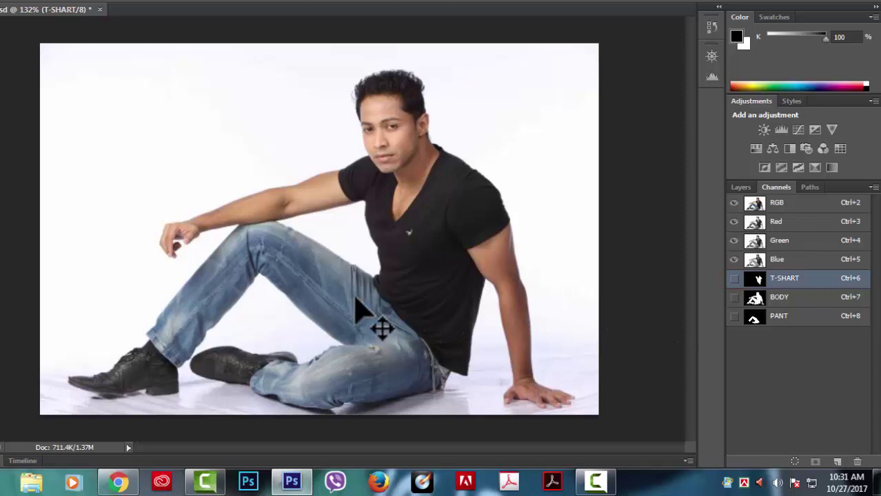
click(740, 187)
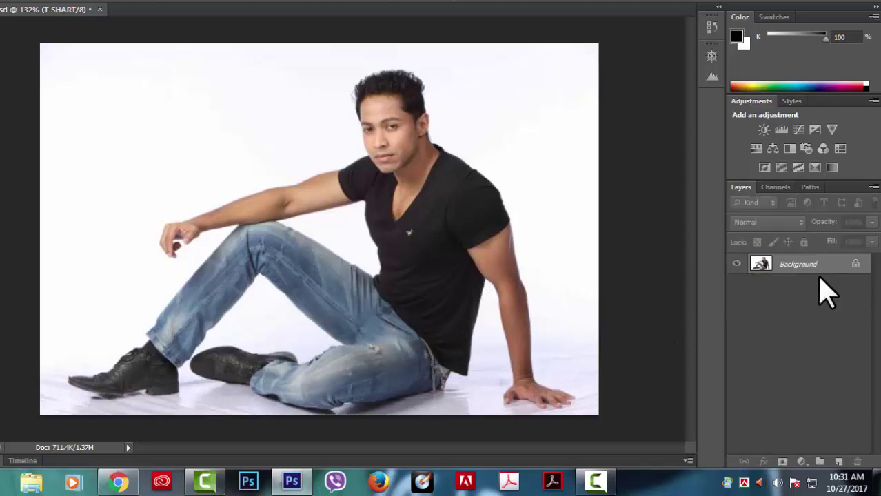
drag(826, 273, 839, 462)
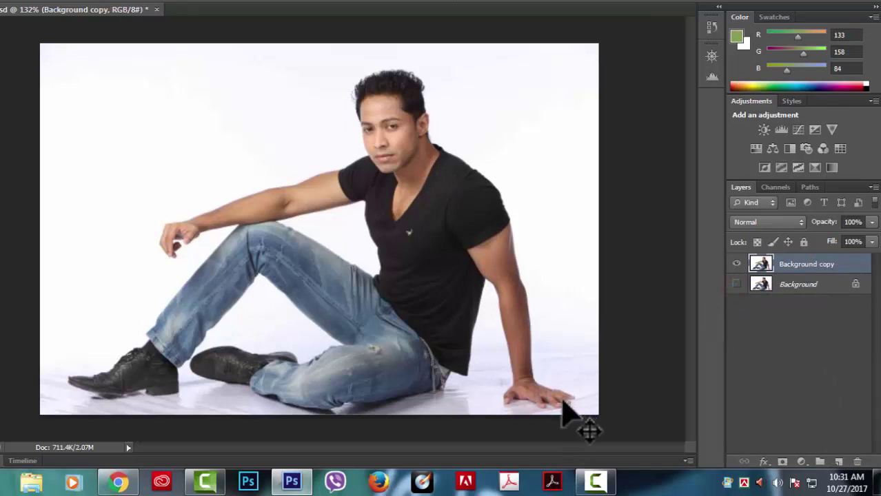
Reload the T-SHART channel as a selection and return to layers with Background copy active
click(778, 188)
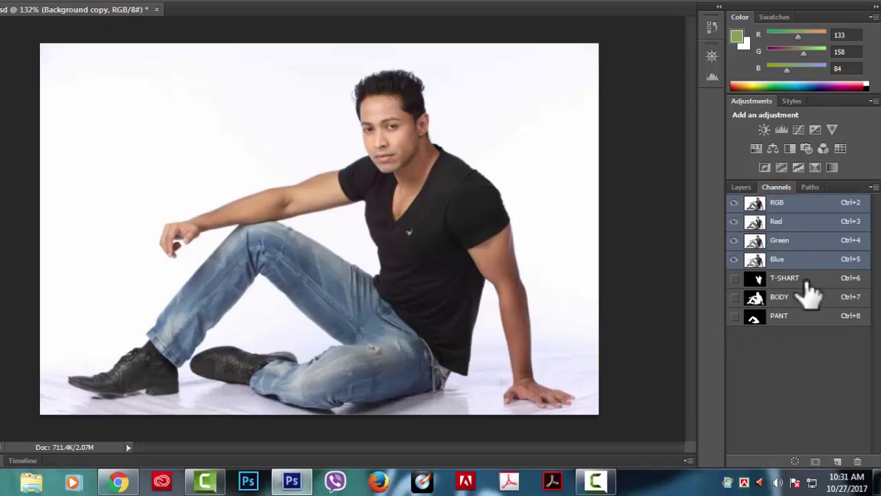
click(814, 283)
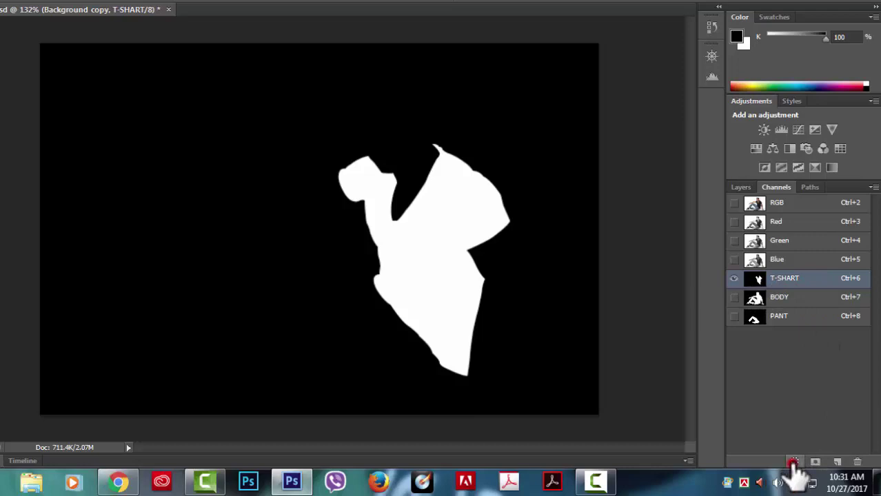
click(793, 462)
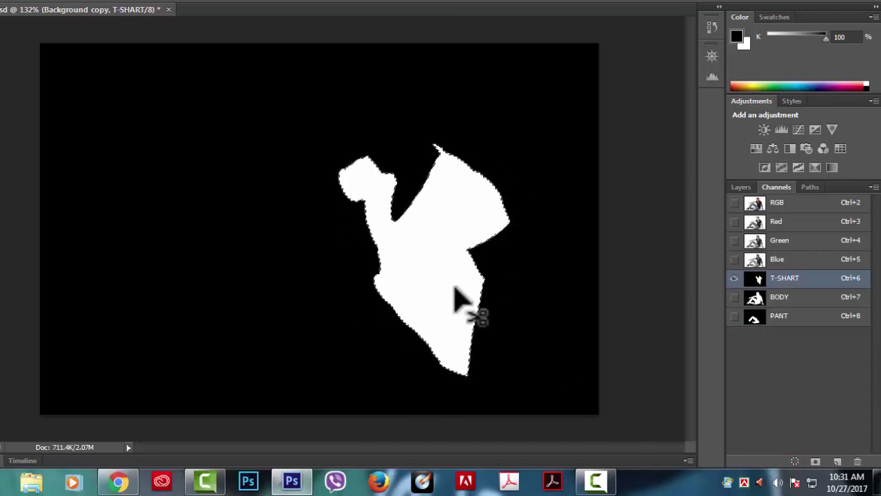
click(776, 203)
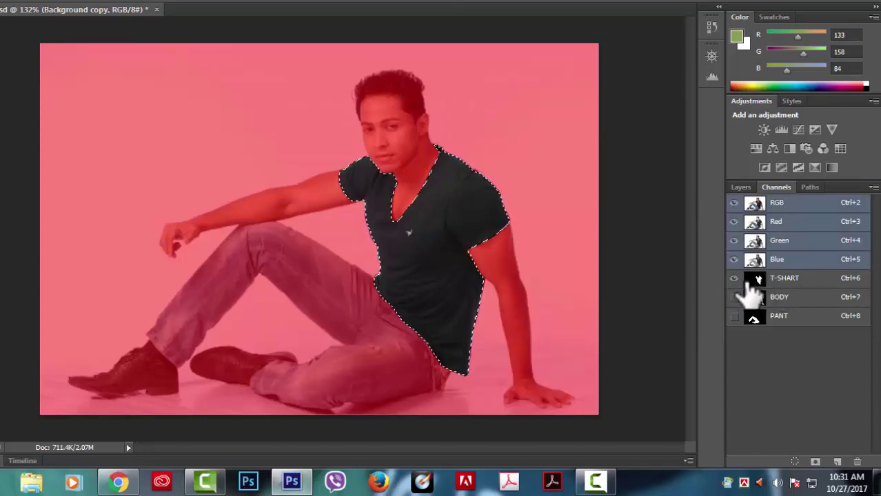
click(734, 278)
click(741, 187)
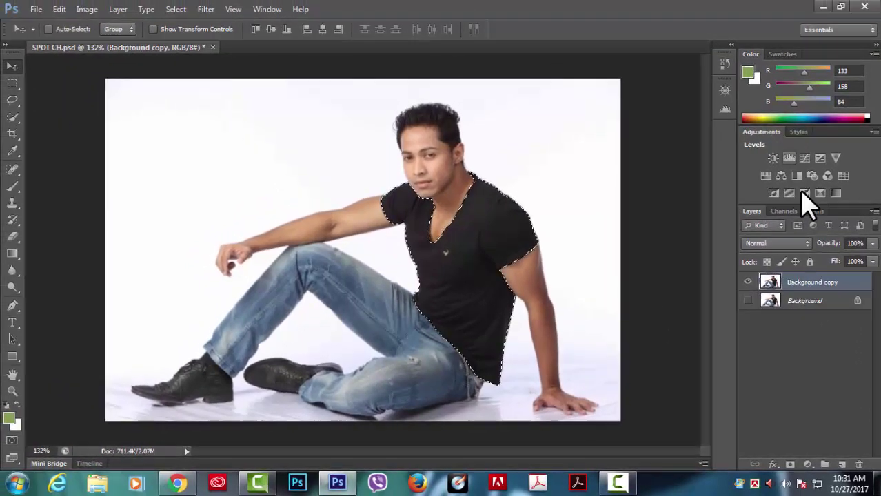
Add a T-shirt-masked Levels layer with midtones raised to 2.15, turning the shirt mid grey
click(789, 157)
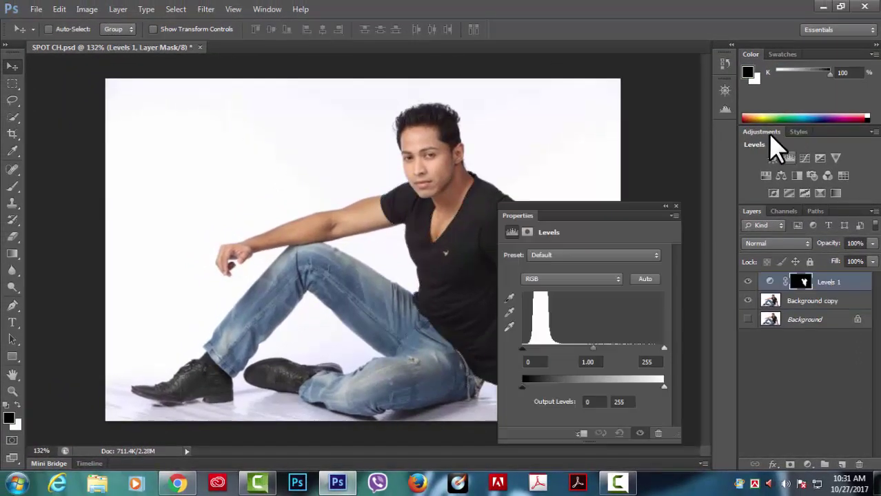
drag(607, 207, 643, 47)
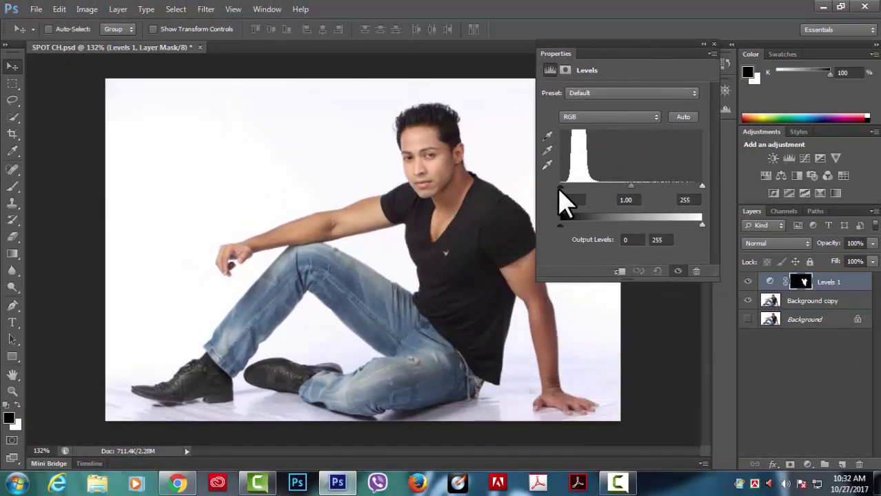
drag(629, 186, 604, 187)
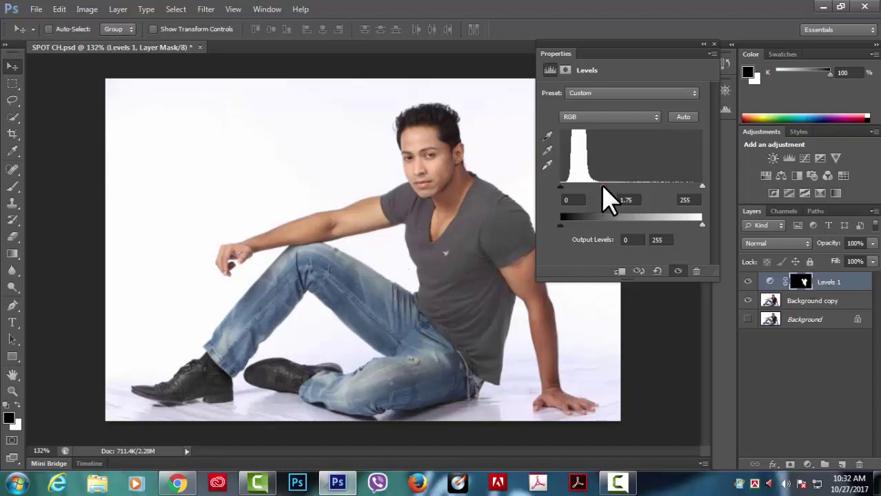
drag(602, 186, 589, 186)
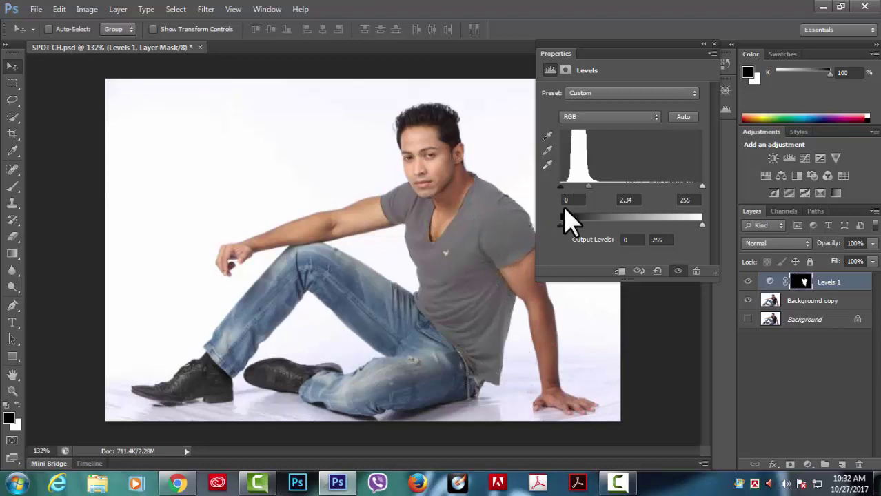
drag(591, 187, 591, 184)
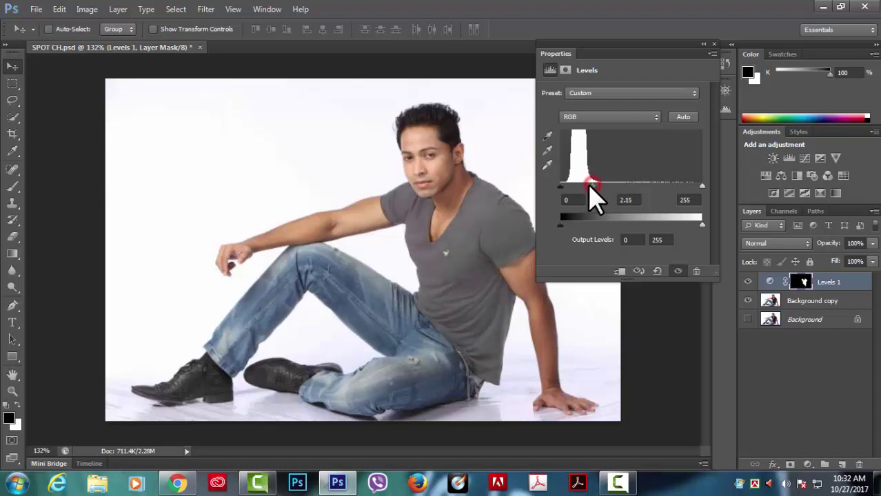
click(702, 45)
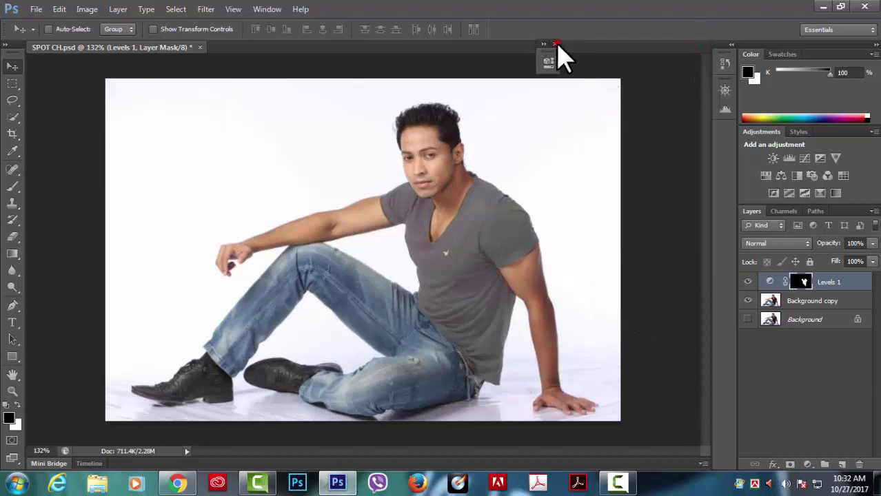
click(749, 283)
Compare the shirt with and without Levels 1, then merge it down into Background copy
click(749, 283)
click(748, 284)
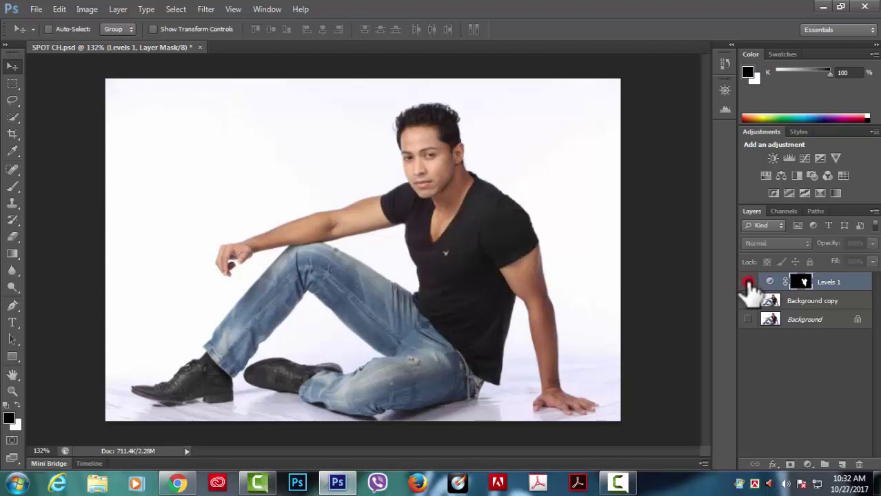
click(748, 283)
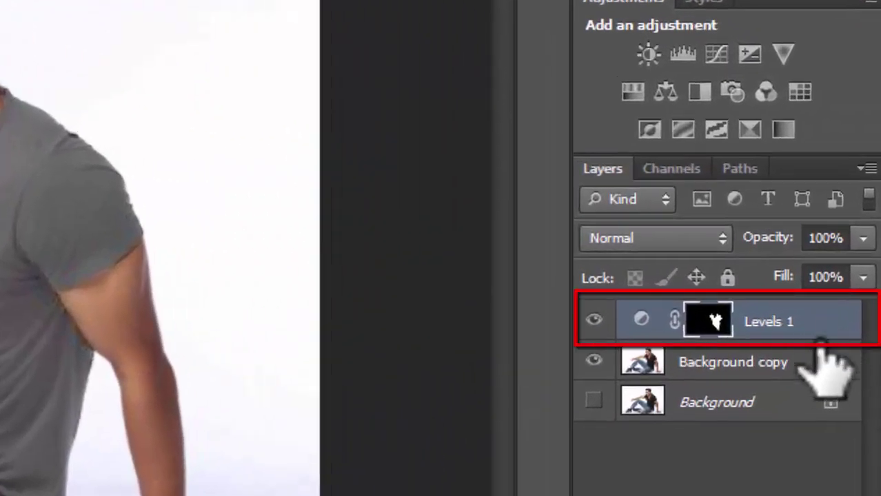
right_click(767, 333)
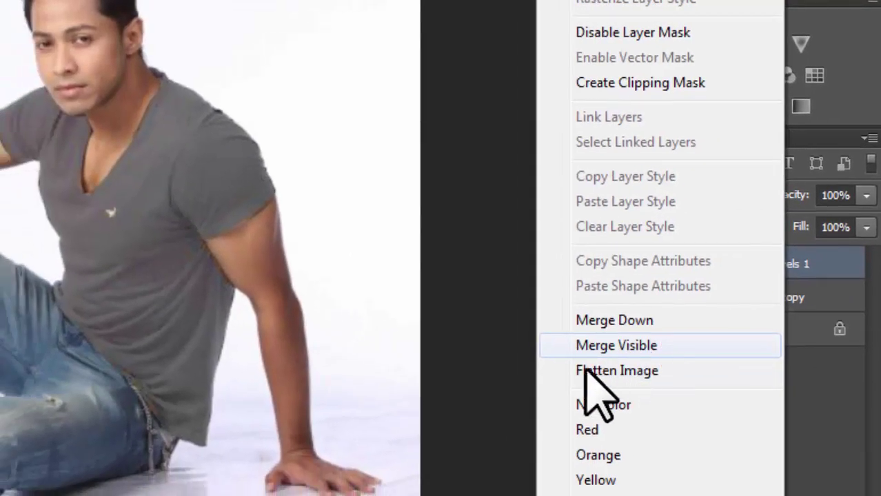
click(603, 321)
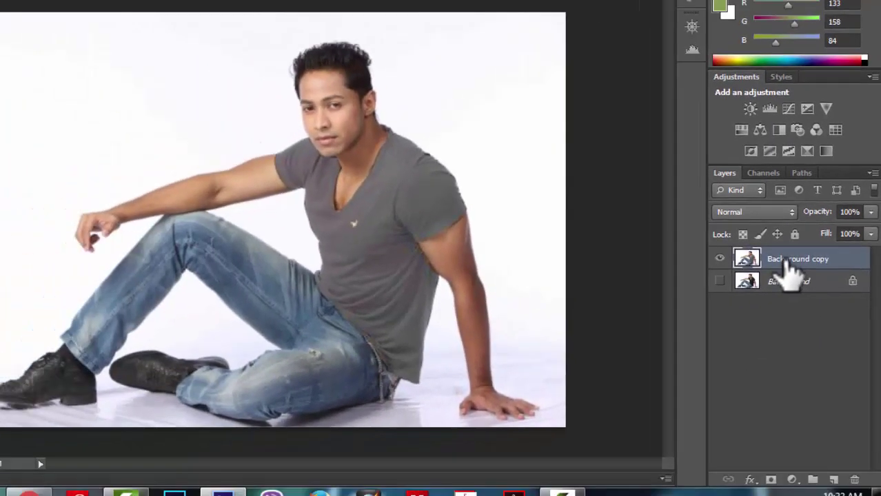
Compare Background copy with the hidden original, zoom in slightly and show the channels list
click(720, 281)
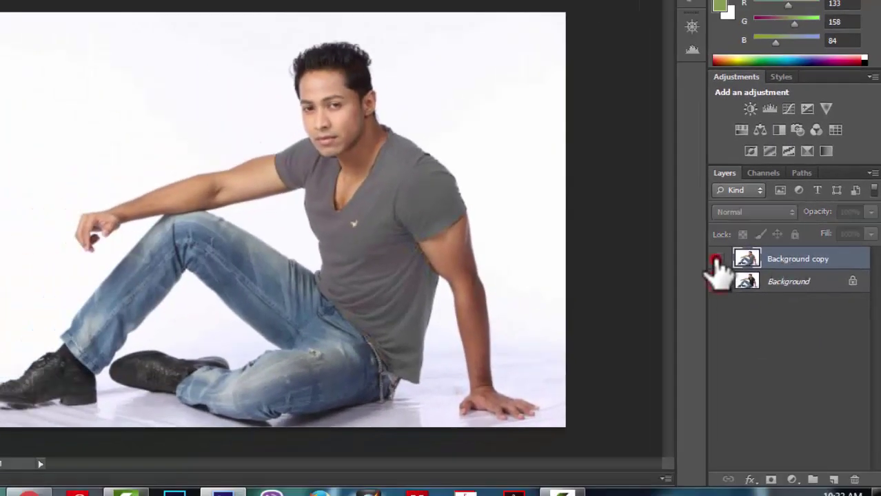
click(720, 258)
click(720, 281)
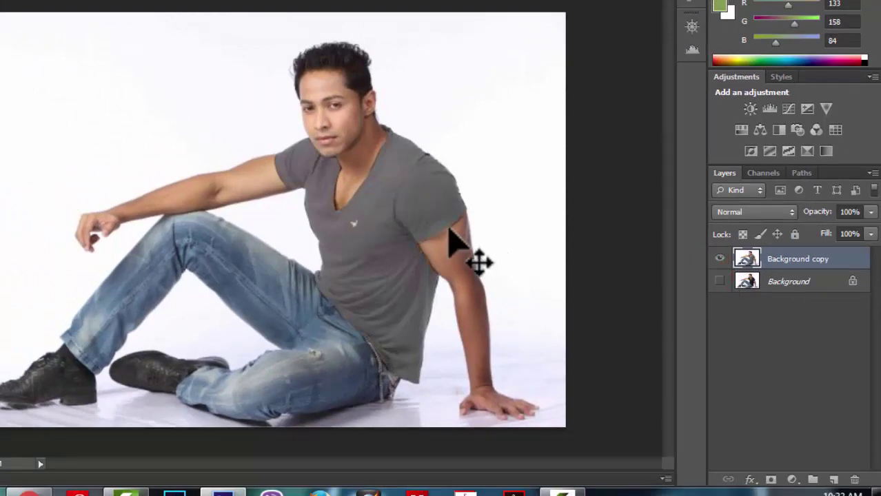
key(ctrl+plus)
click(765, 173)
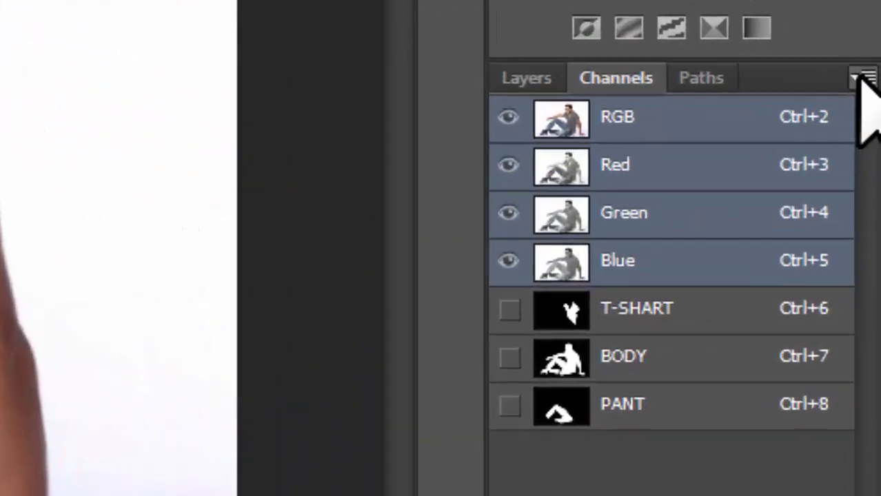
Start a new spot channel and browse the Pantone colour libraries for its ink
click(858, 78)
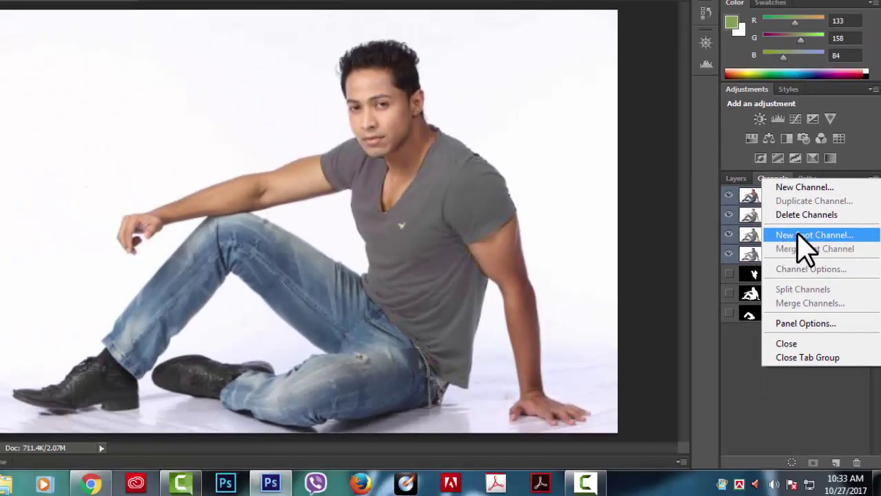
click(831, 234)
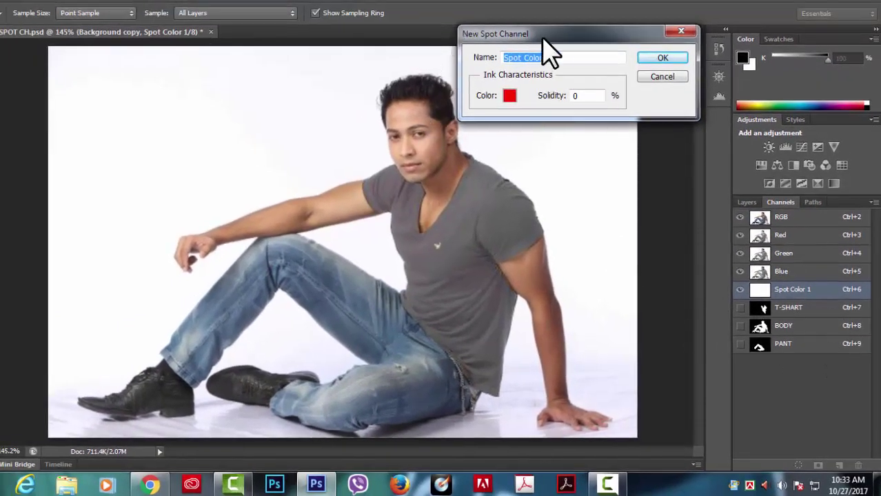
drag(543, 39, 554, 19)
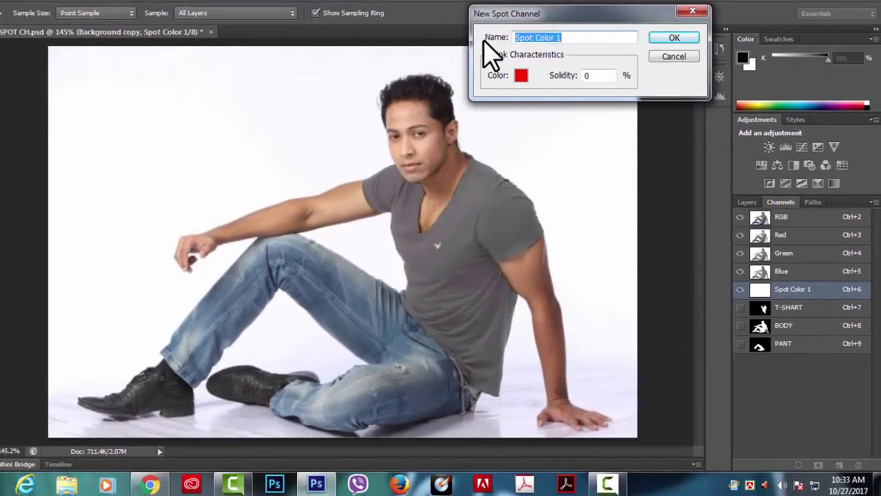
click(521, 78)
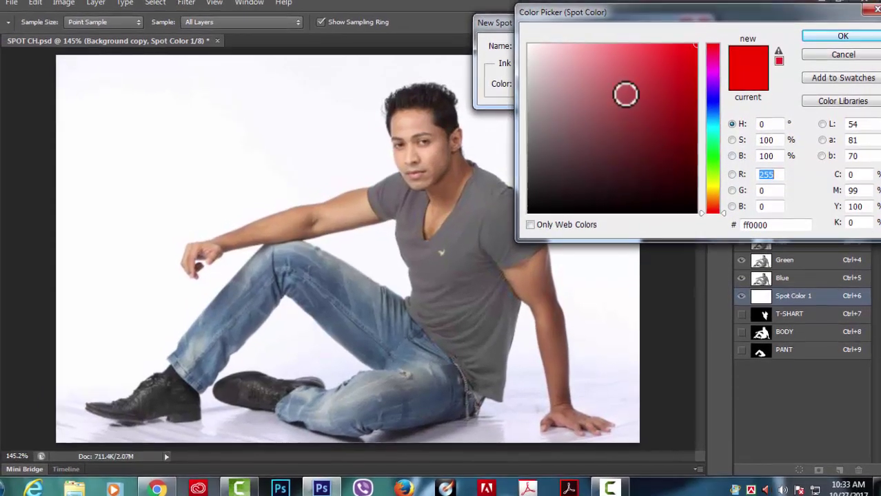
drag(717, 24, 709, 20)
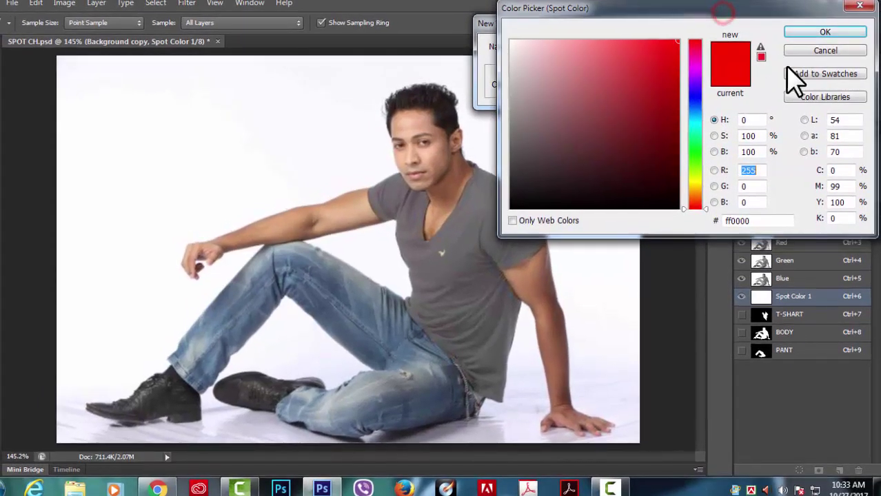
click(821, 98)
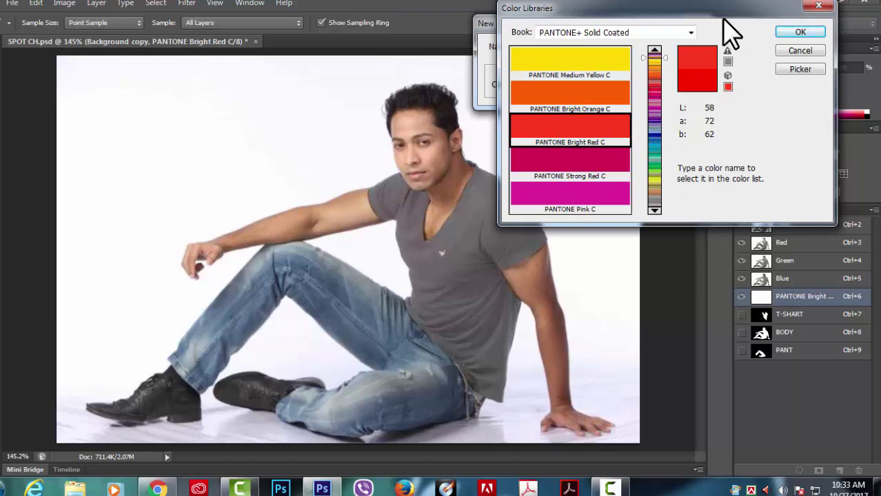
click(798, 52)
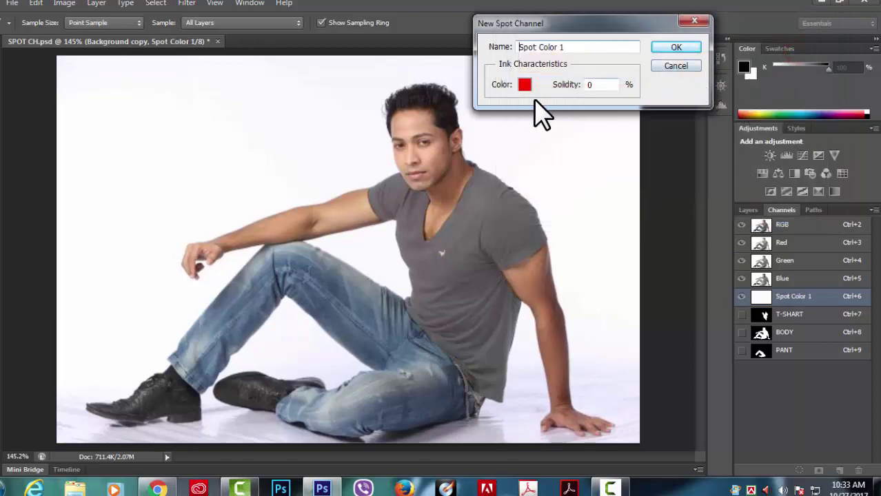
Choose PANTONE Bright Orange C as the ink and create the spot channel
click(524, 85)
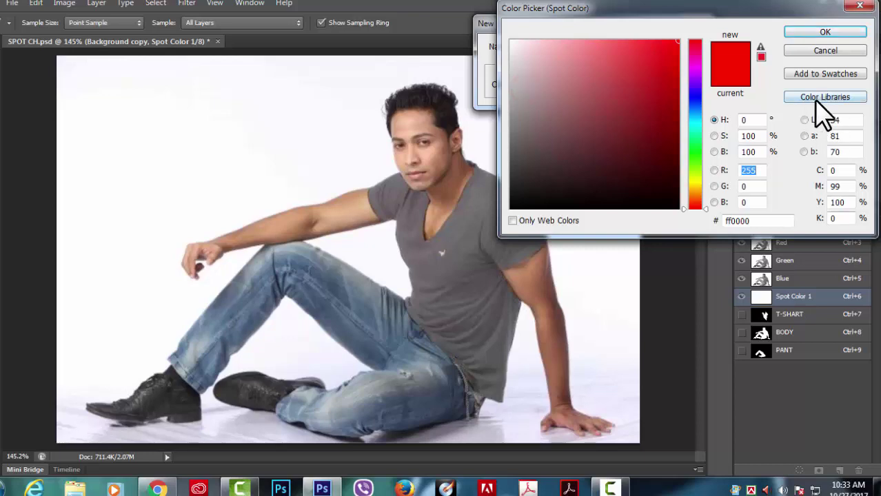
click(817, 99)
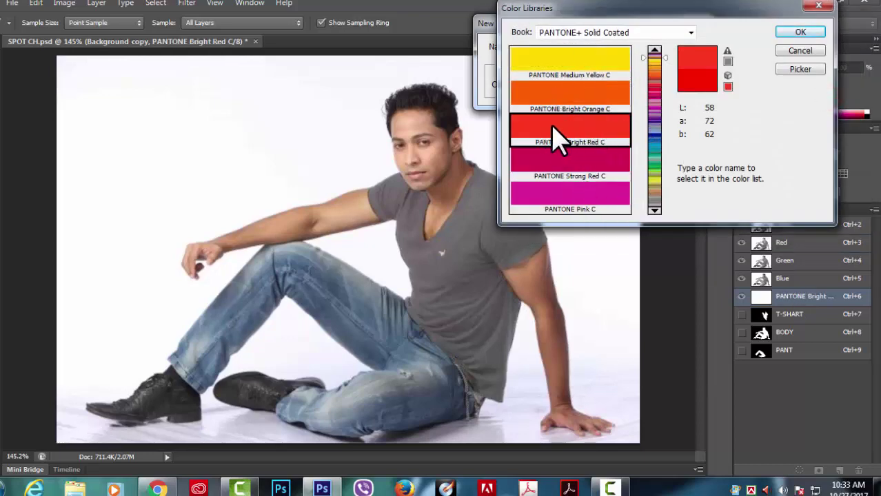
click(567, 98)
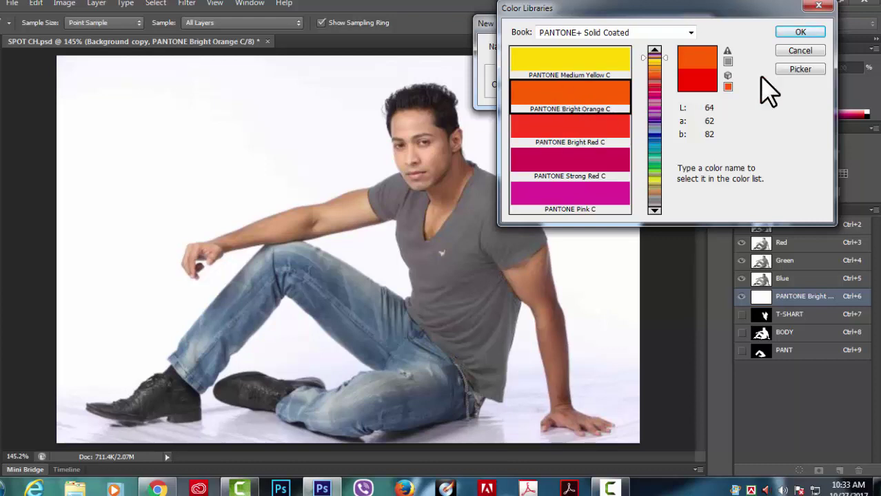
click(799, 33)
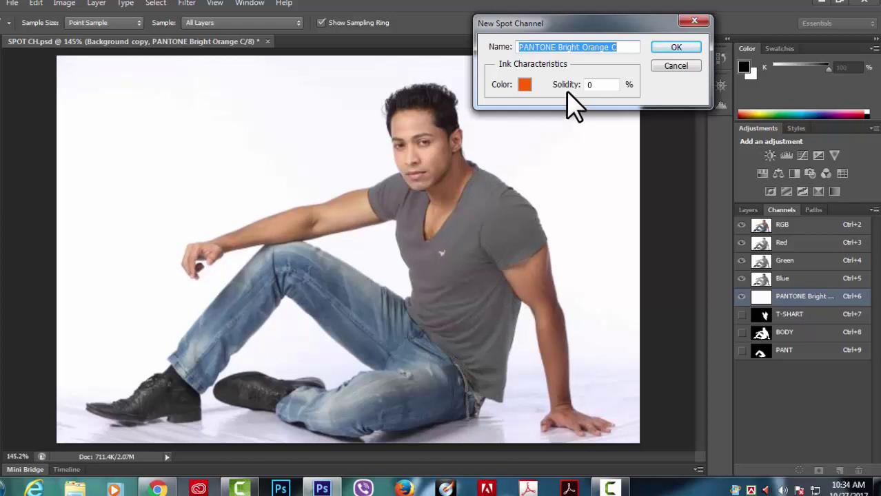
click(677, 47)
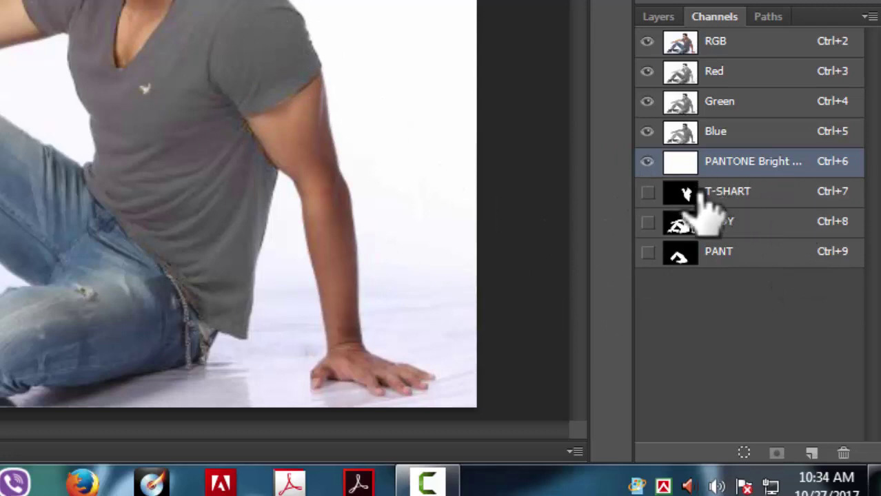
Load T-SHART as a selection and fill it on the Bright Orange C spot channel
drag(685, 193, 743, 433)
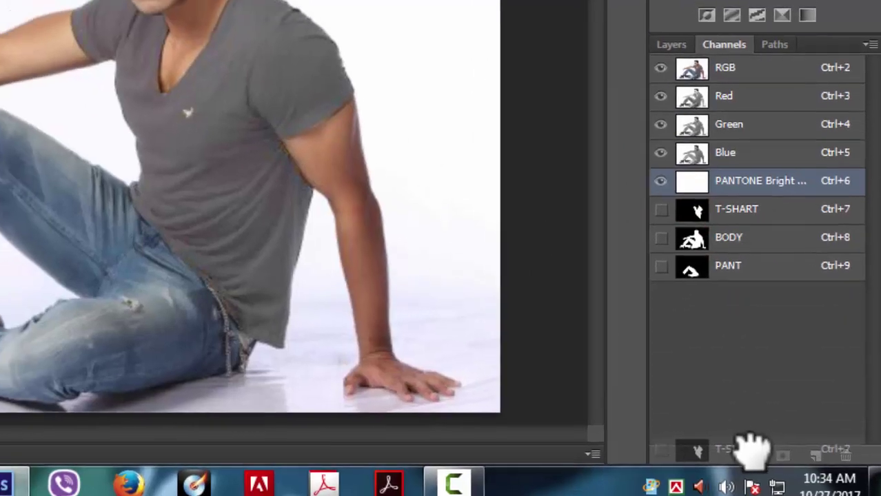
drag(743, 445, 745, 452)
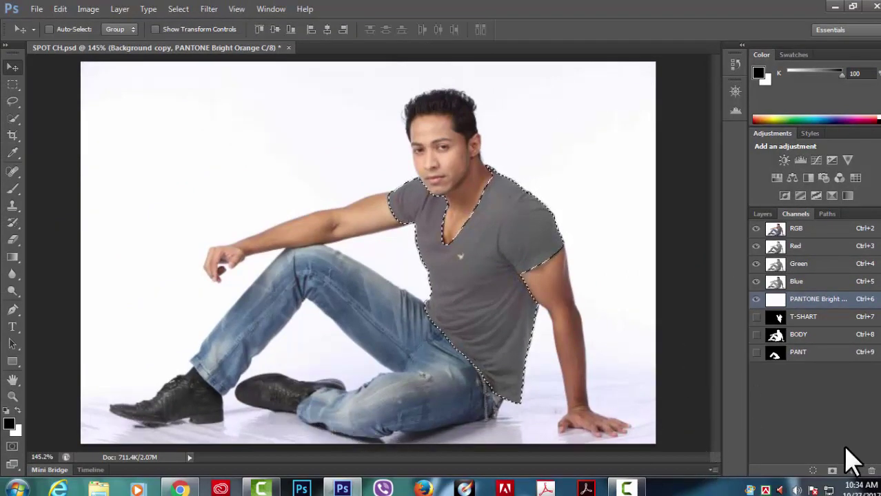
key(alt+Delete)
key(alt+Delete)
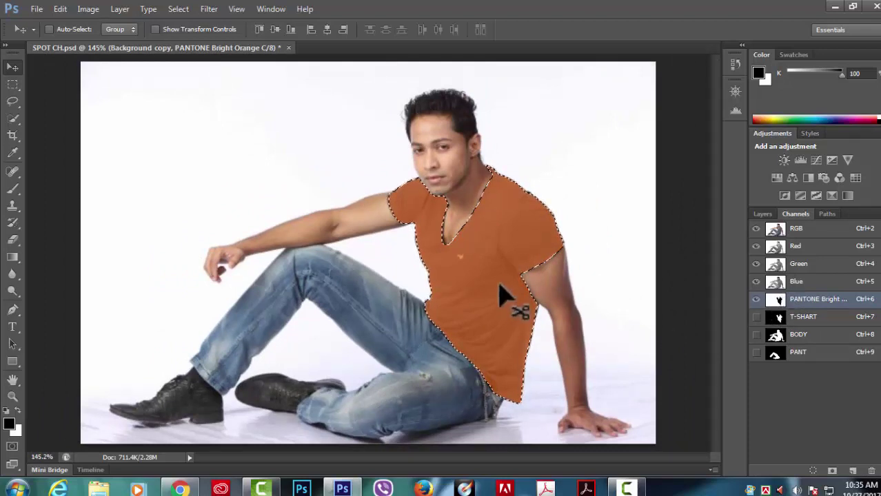
Try raising the spot channel's solidity to 84%, then cancel without keeping it
double_click(776, 301)
drag(629, 23, 676, 20)
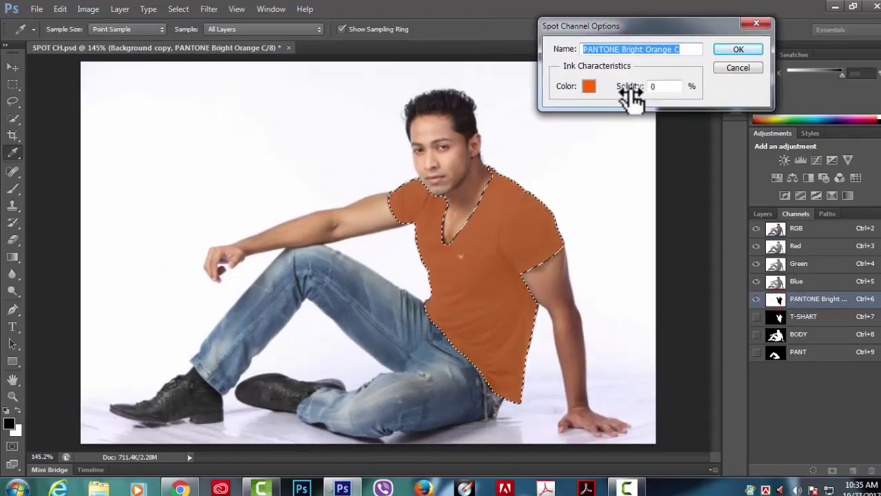
mouse_move(629, 97)
mouse_down()
mouse_move(686, 99)
mouse_move(595, 94)
mouse_up()
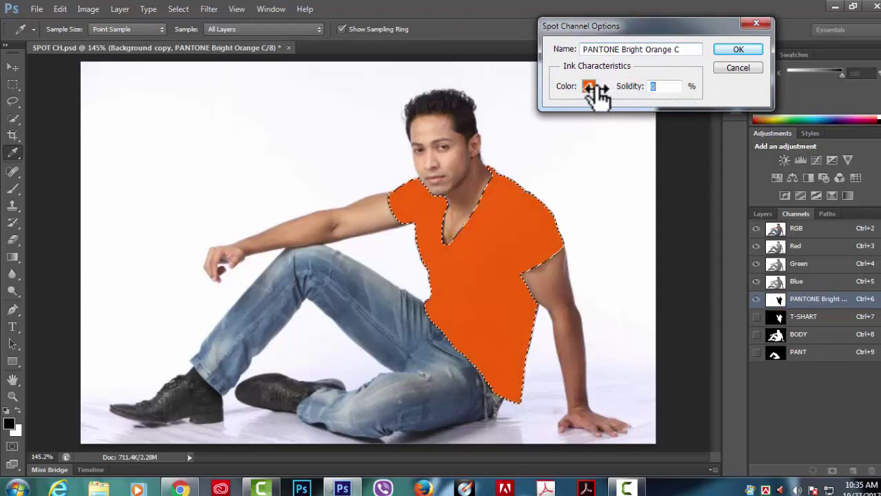
click(733, 69)
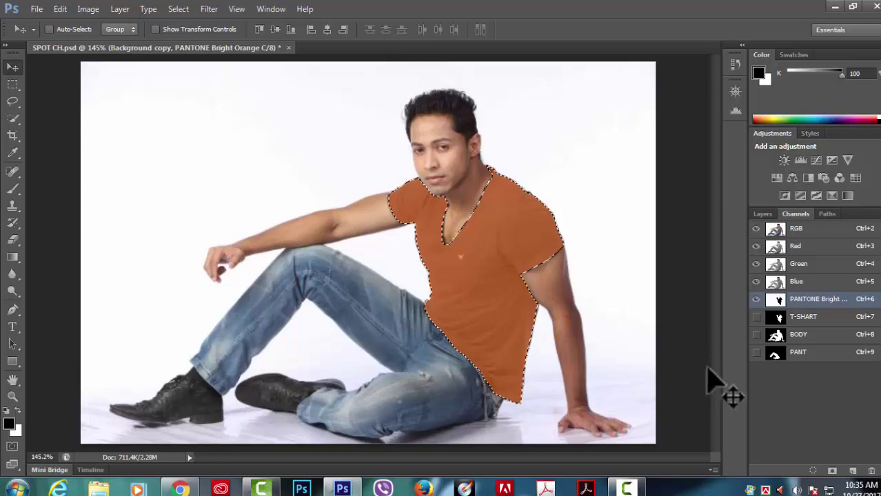
Deselect and zoom in on the orange shirt, then back out to the whole photo
key(ctrl+d)
scroll(593, 365, up, 3)
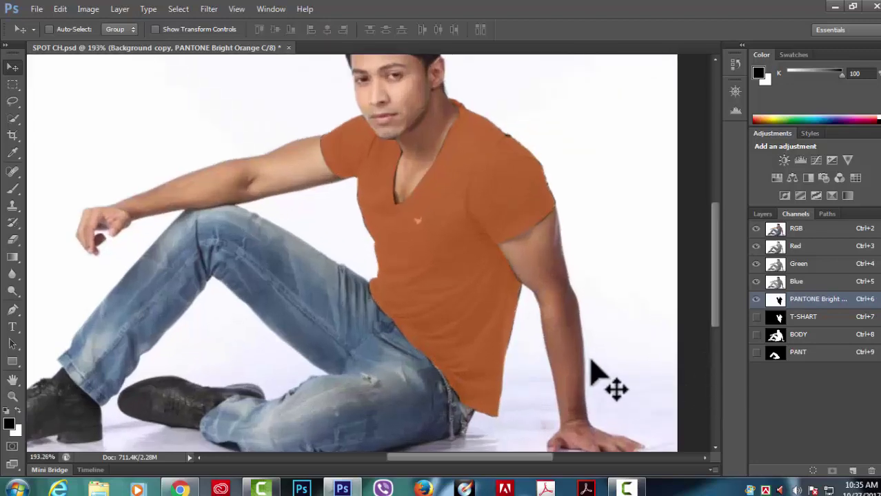
scroll(592, 365, up, 3)
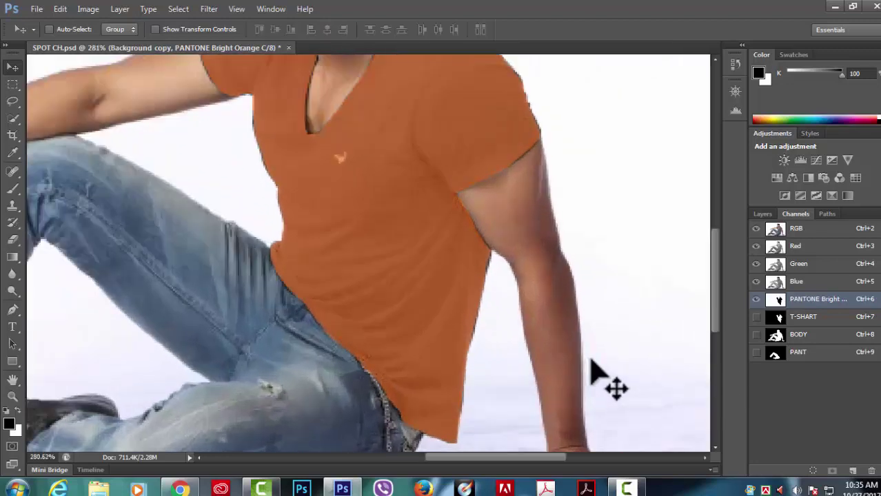
scroll(599, 378, down, 2)
scroll(599, 373, down, 2)
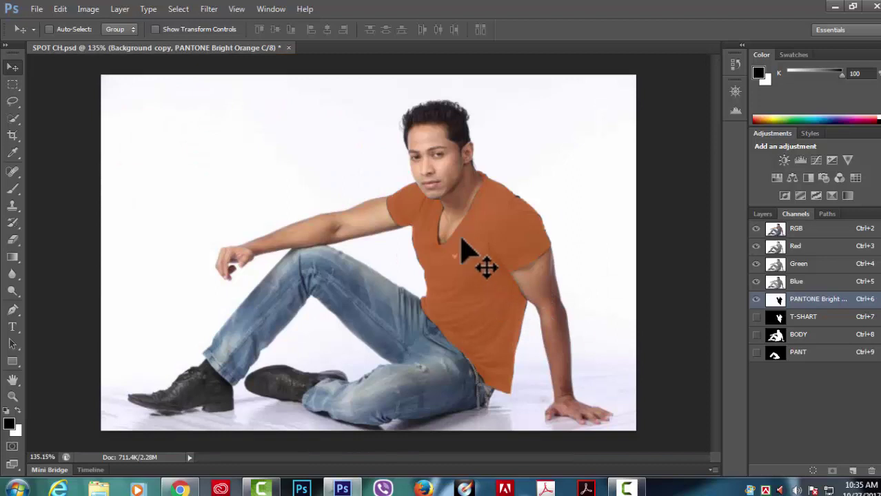
Open the spot channel's ink library and preview PANTONE Strong Red C, Pink C and 288 C
double_click(780, 301)
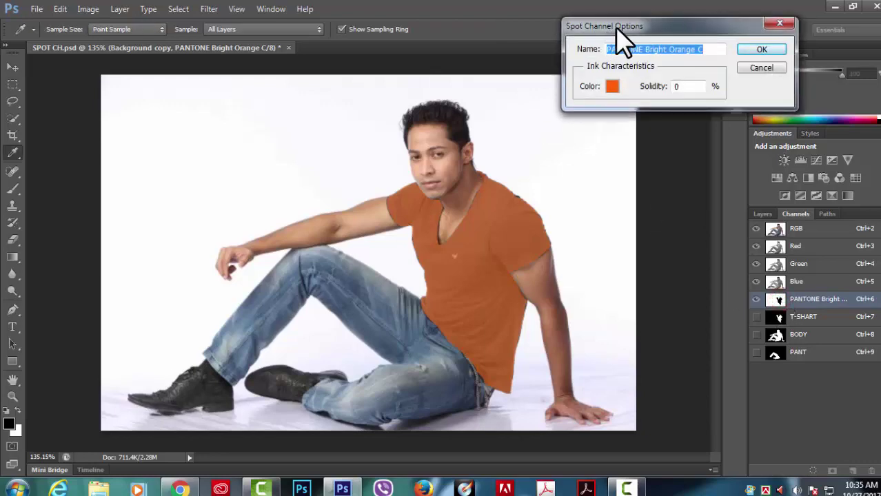
click(613, 87)
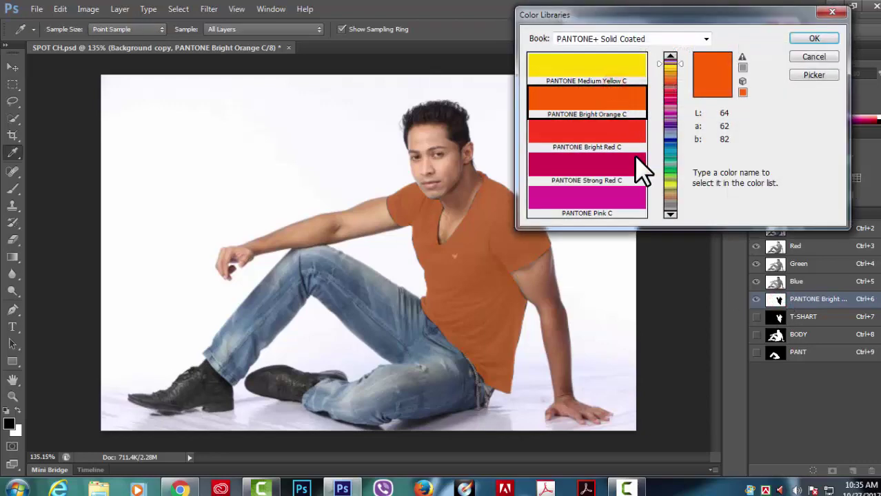
click(634, 181)
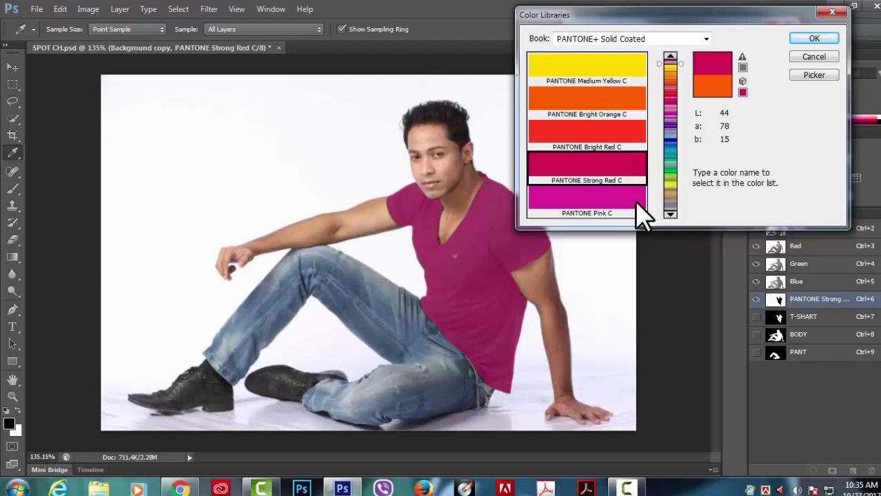
click(637, 205)
click(616, 173)
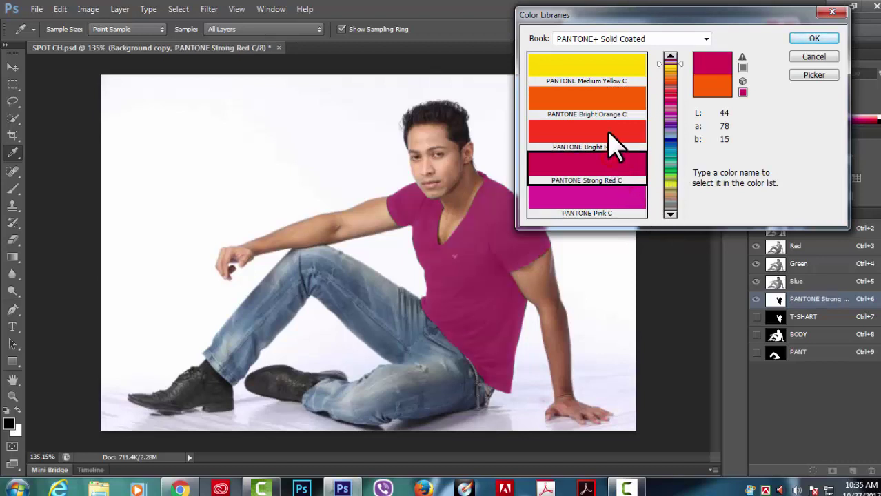
click(671, 140)
click(608, 185)
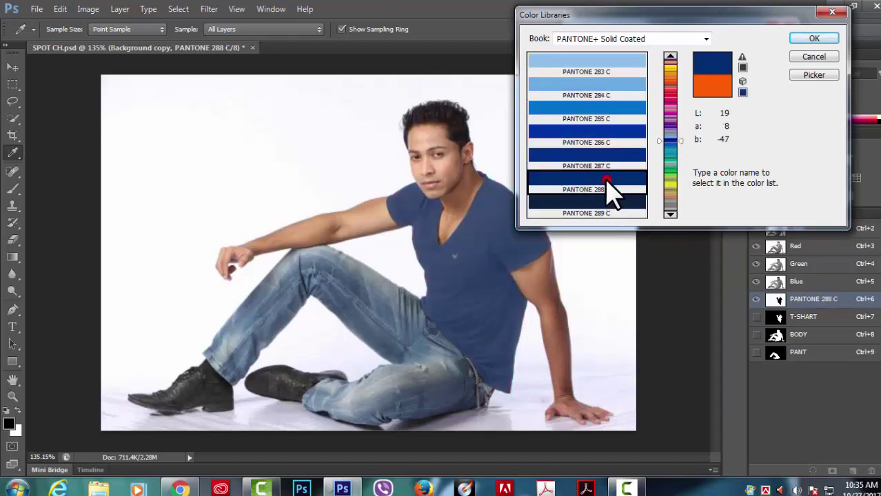
Preview olive swatches, yellow-green PANTONE 7759 C and purple PANTONE 7656 C on the shirt
click(671, 181)
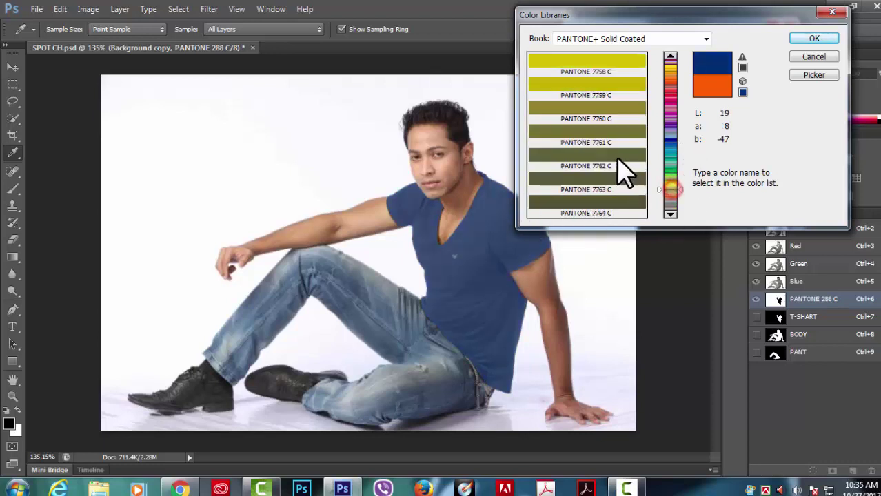
click(625, 166)
click(610, 116)
click(619, 86)
click(610, 69)
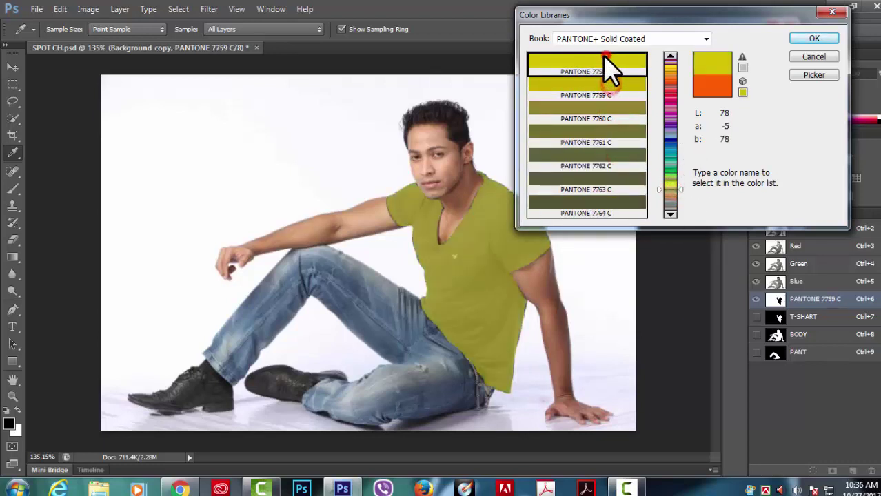
click(671, 141)
click(671, 118)
click(626, 132)
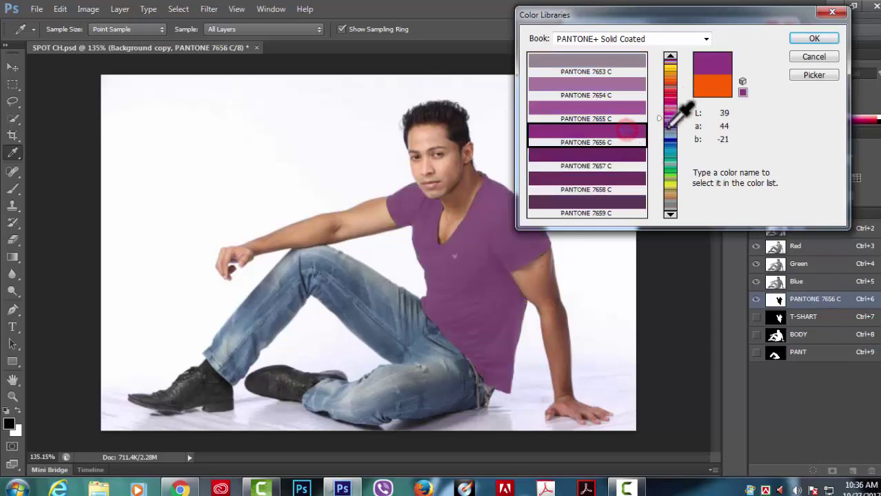
Preview crimson PANTONE 206 C and yellow PANTONE 458 C, then enter 617 in the swatch list
click(670, 98)
click(621, 131)
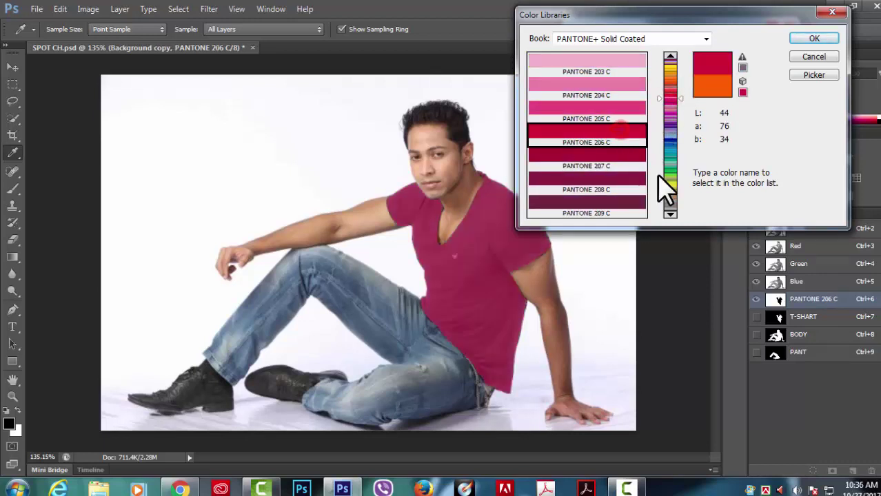
click(671, 182)
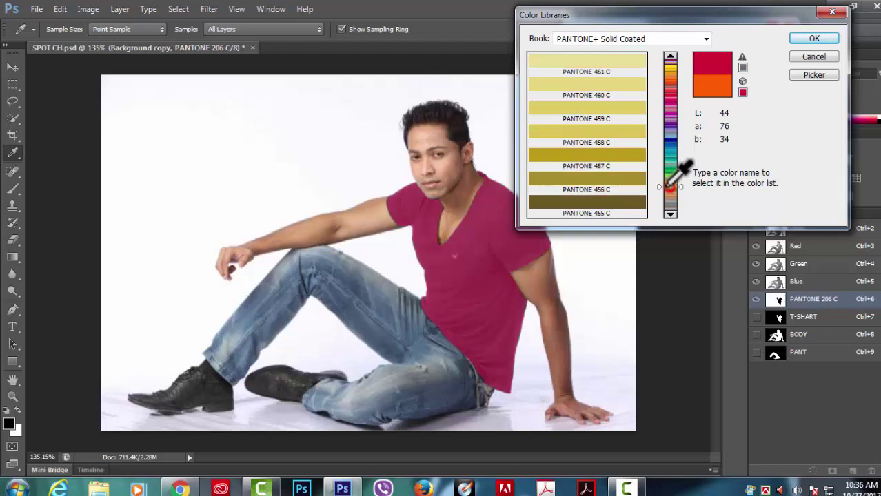
click(610, 159)
click(589, 136)
click(672, 95)
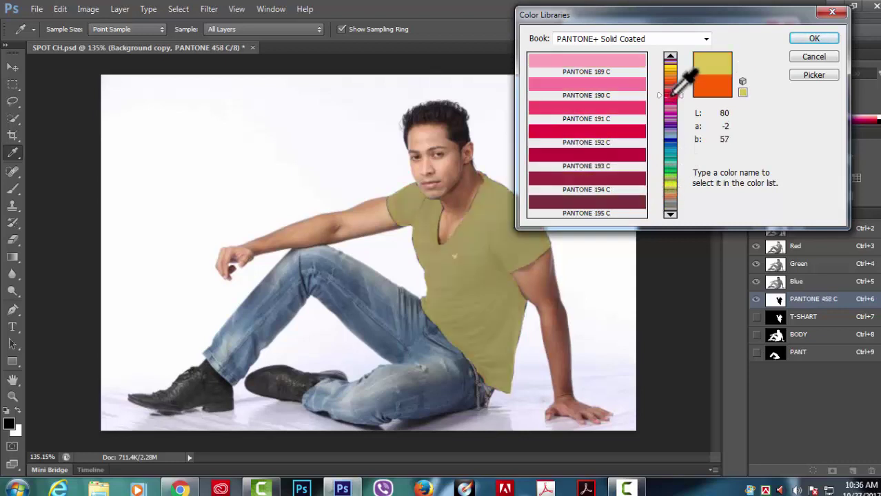
click(624, 161)
text(61)
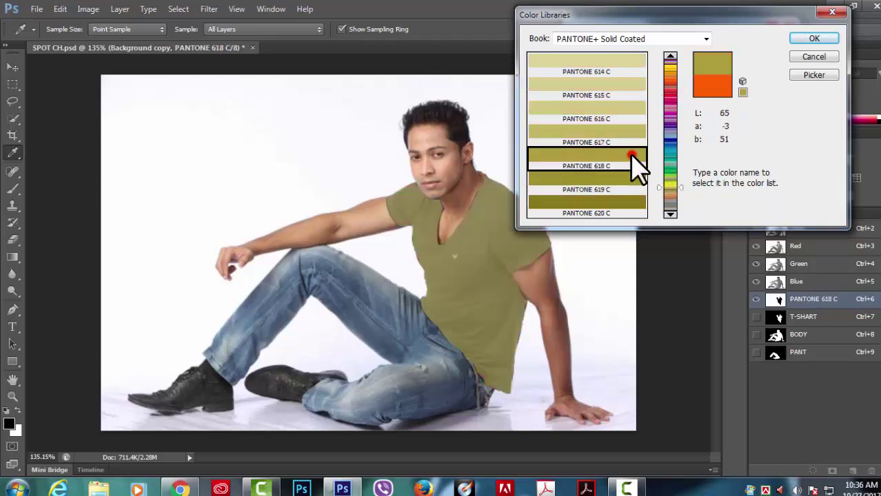
text(7)
Retry PANTONE 206 C and 207 C, then settle on PANTONE 288 C as the ink
click(669, 74)
click(671, 93)
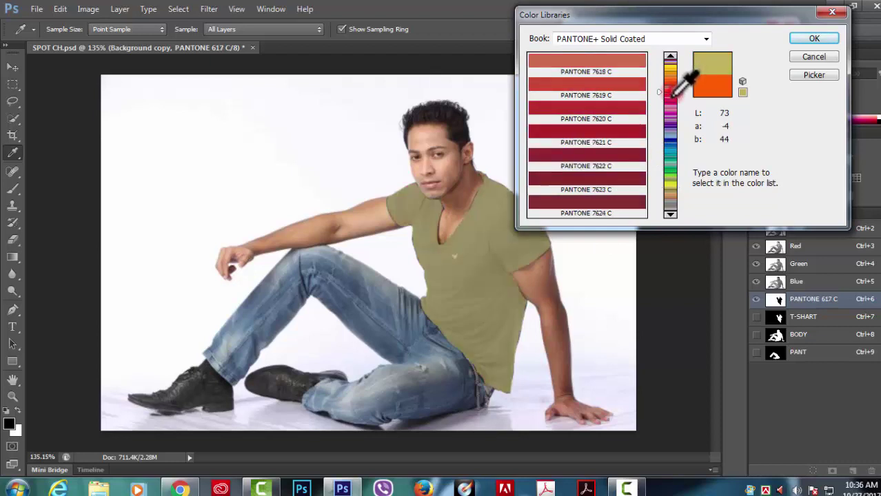
click(624, 114)
click(628, 138)
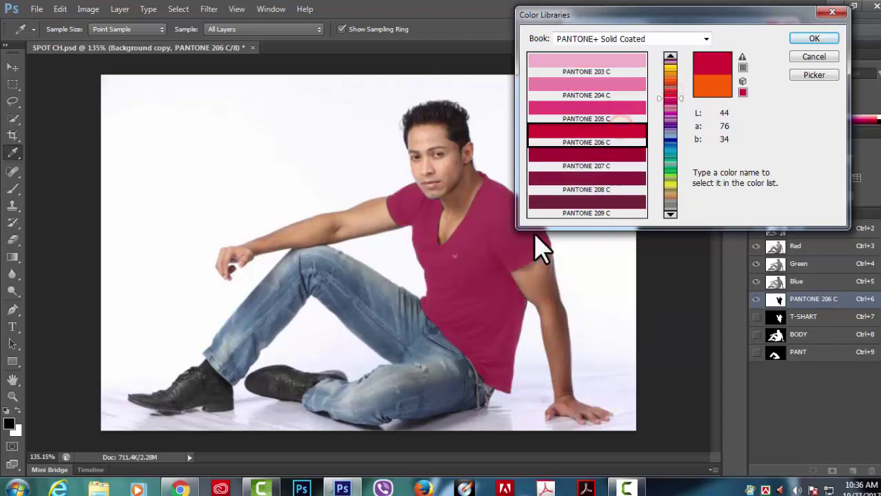
click(596, 155)
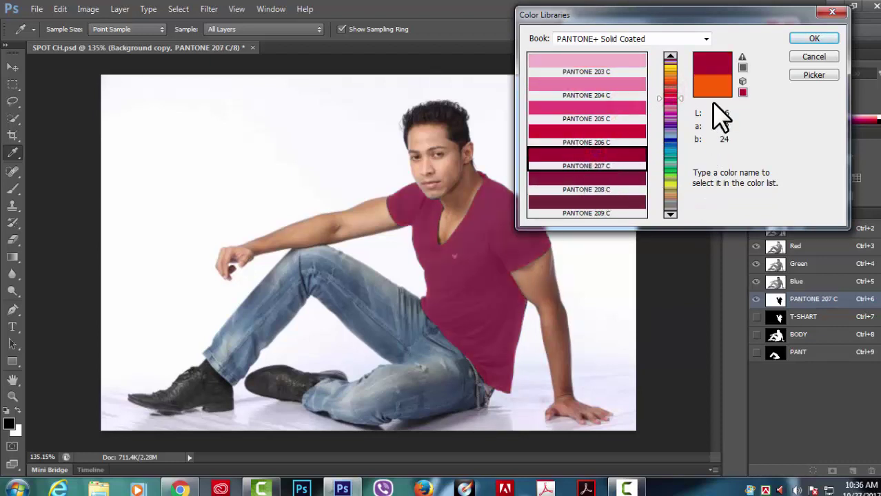
click(679, 141)
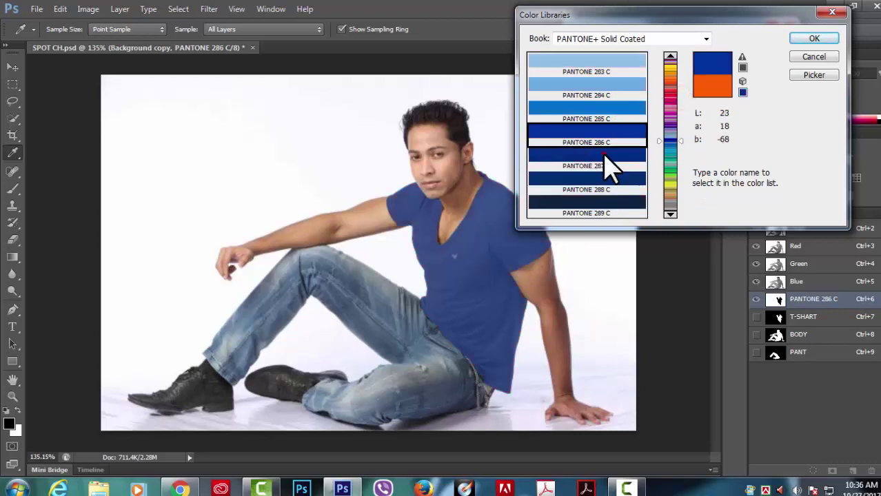
click(622, 177)
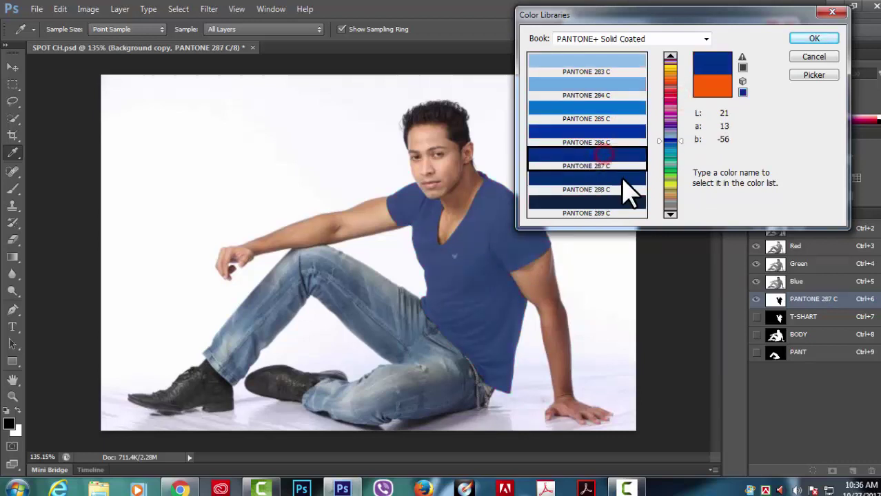
click(832, 38)
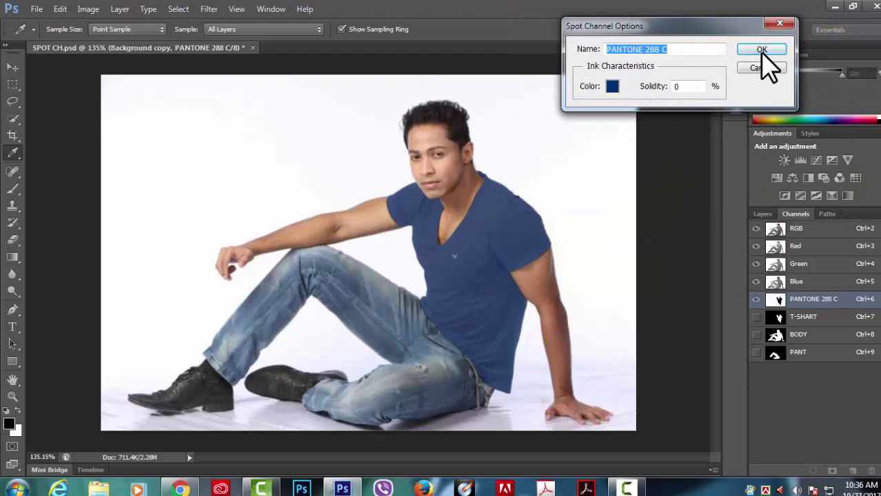
Set the PANTONE 288 C spot channel solidity to 28%, apply it, and zoom around to review
double_click(676, 86)
text(9)
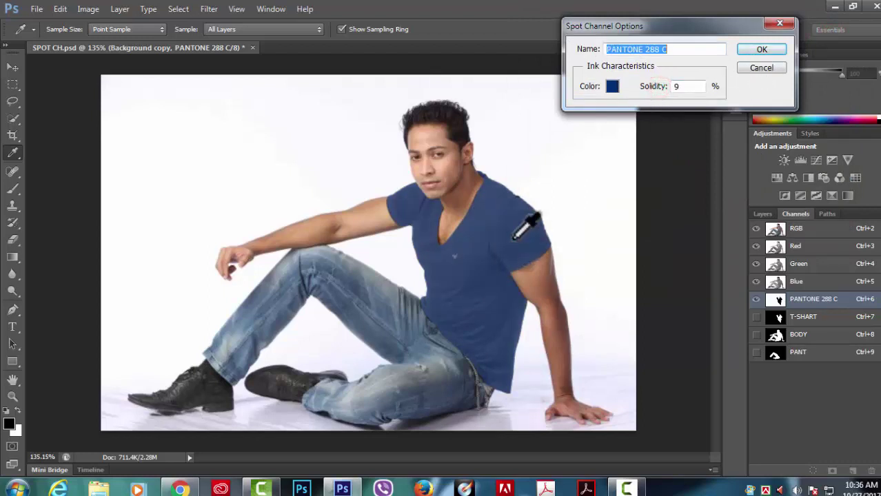
mouse_move(654, 94)
mouse_down()
mouse_move(669, 99)
mouse_move(658, 98)
mouse_up()
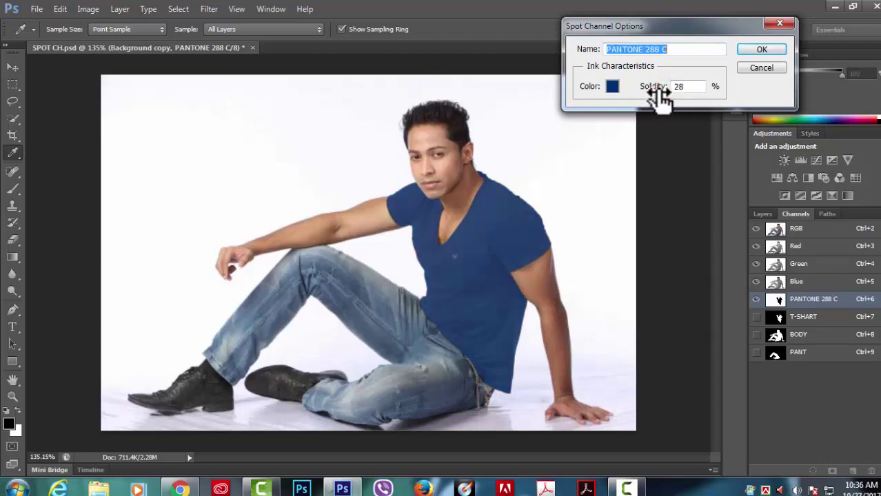
click(750, 52)
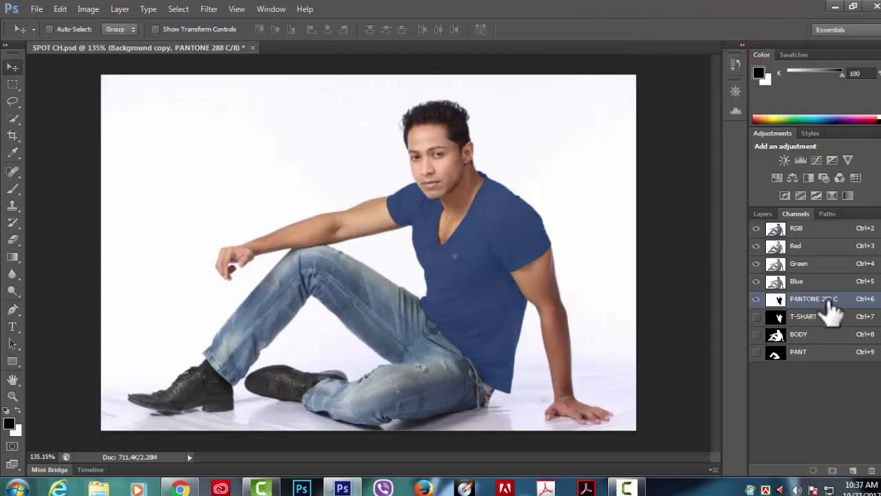
scroll(559, 348, up, 1)
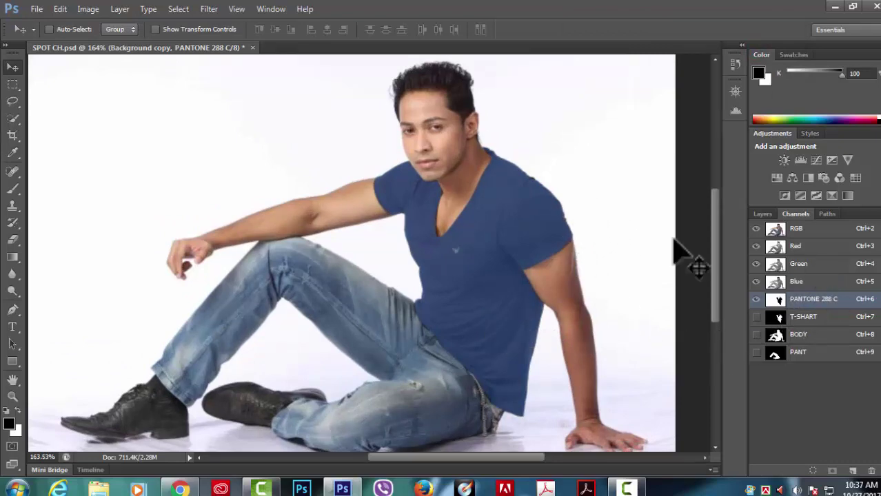
scroll(487, 310, up, 1)
scroll(487, 310, down, 1)
scroll(487, 310, down, 1)
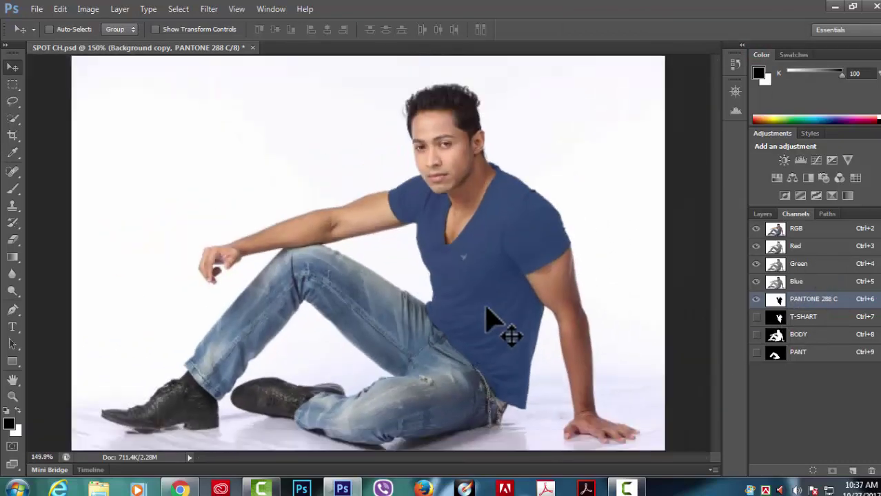
scroll(487, 310, down, 2)
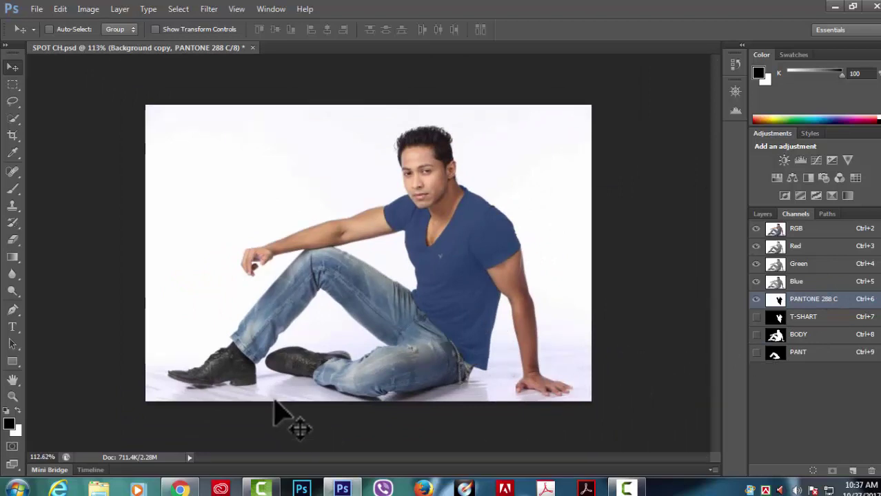
scroll(483, 373, up, 1)
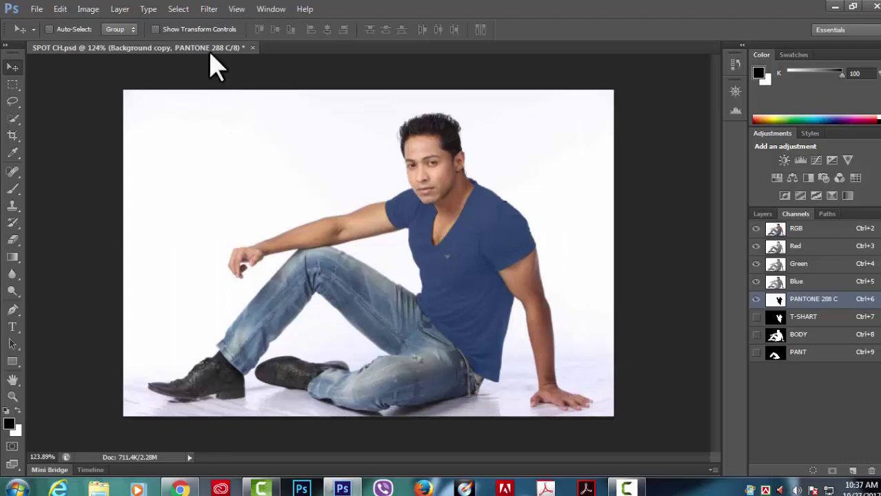
View the PANT mask, then the PANTONE 288 C mask, then return to the RGB composite
click(178, 8)
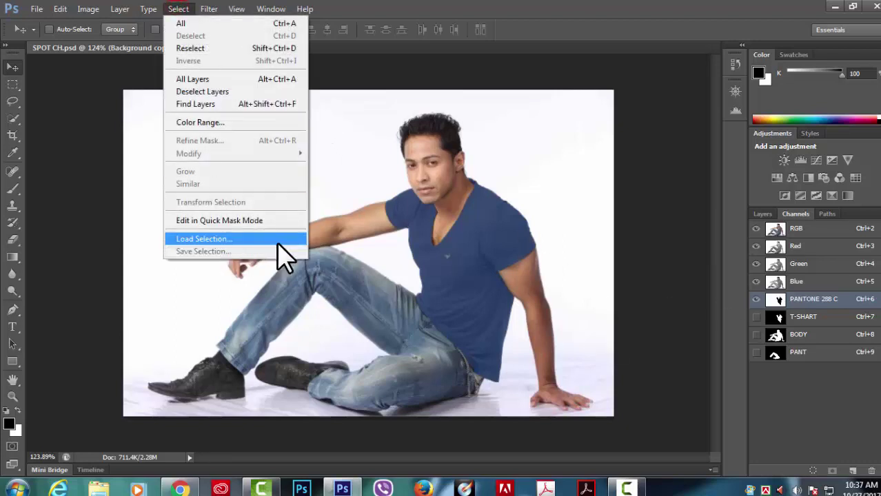
click(620, 66)
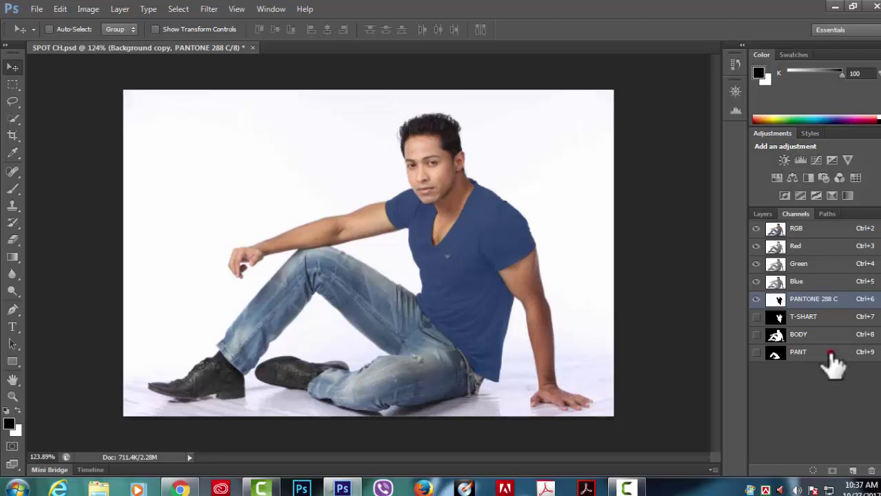
click(831, 353)
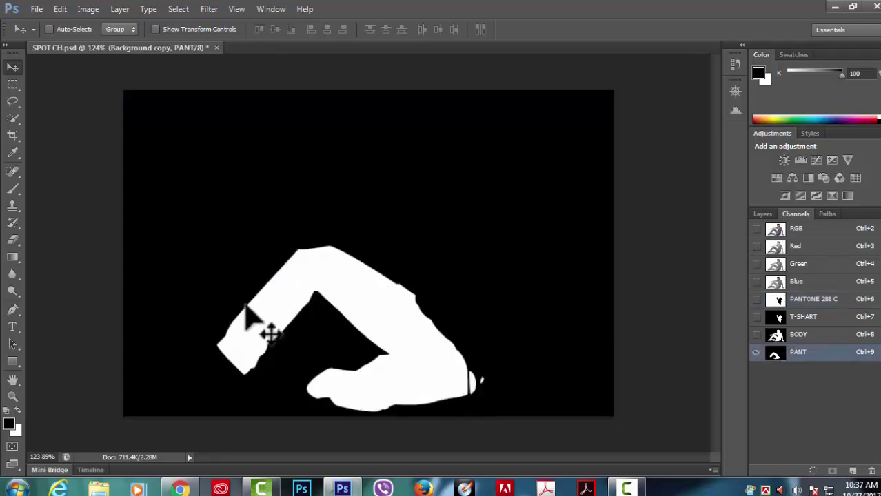
key(ctrl+6)
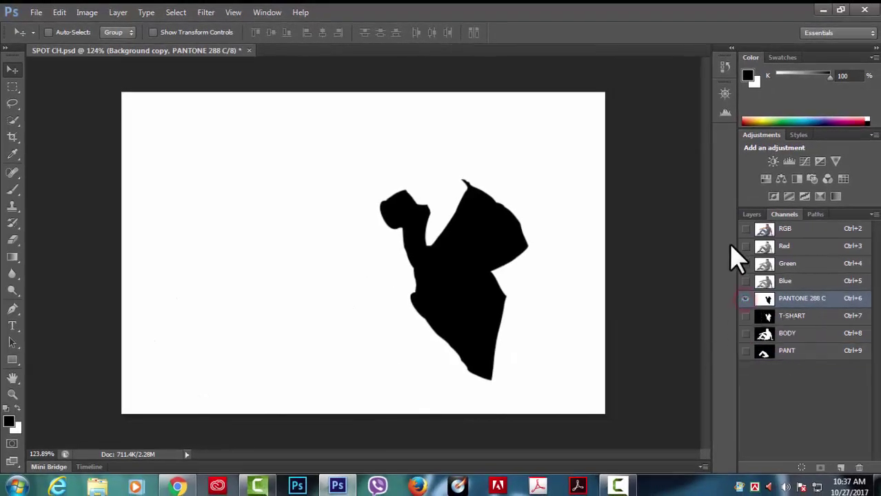
click(745, 228)
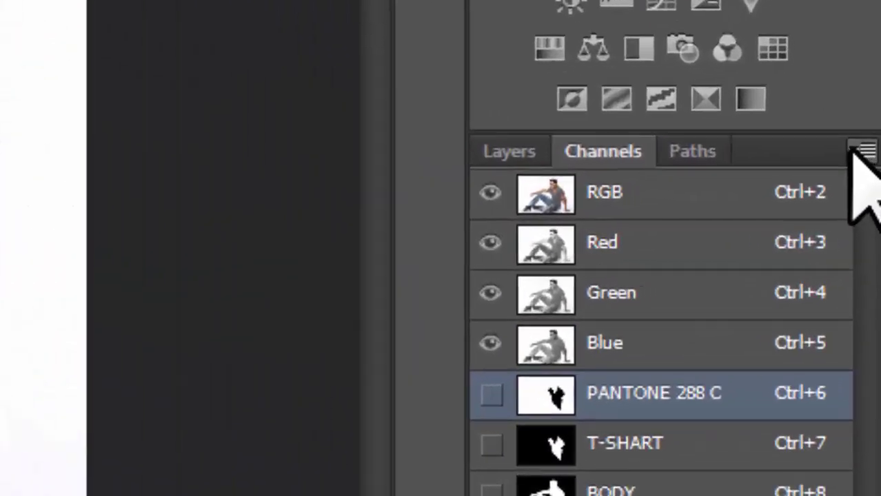
Create a new spot channel using PANTONE 220 C from the Color Libraries
click(853, 150)
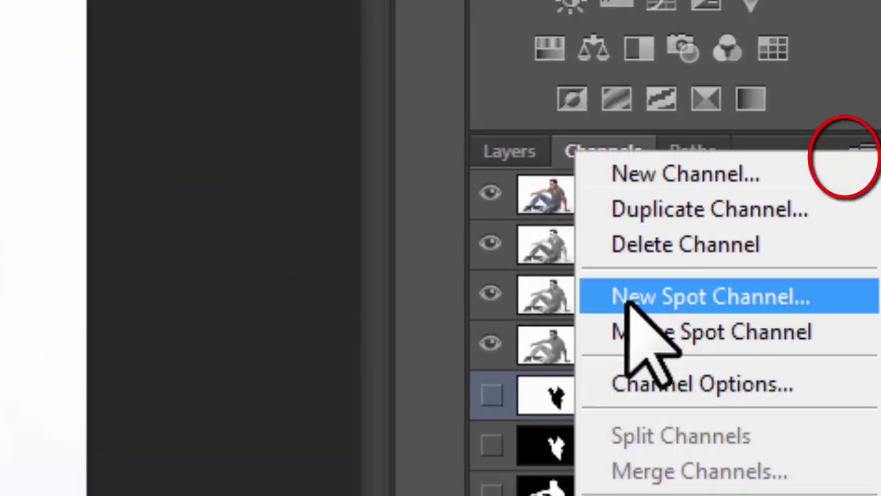
click(717, 305)
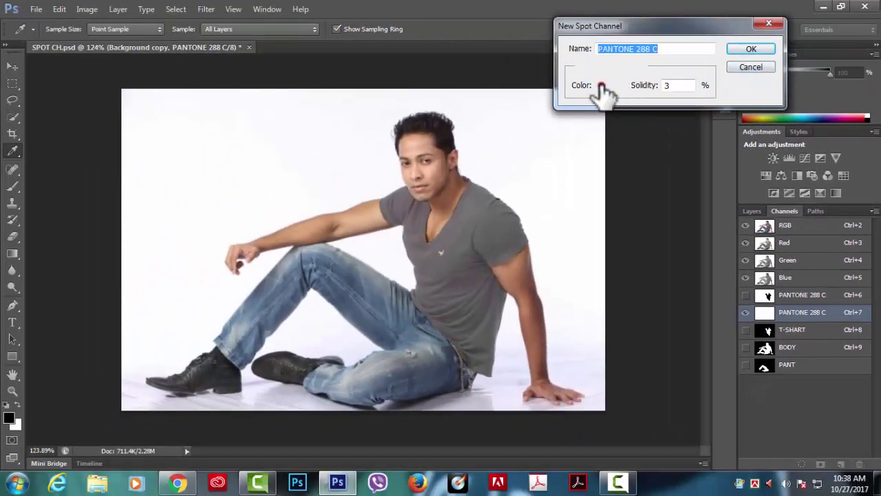
click(601, 86)
click(662, 98)
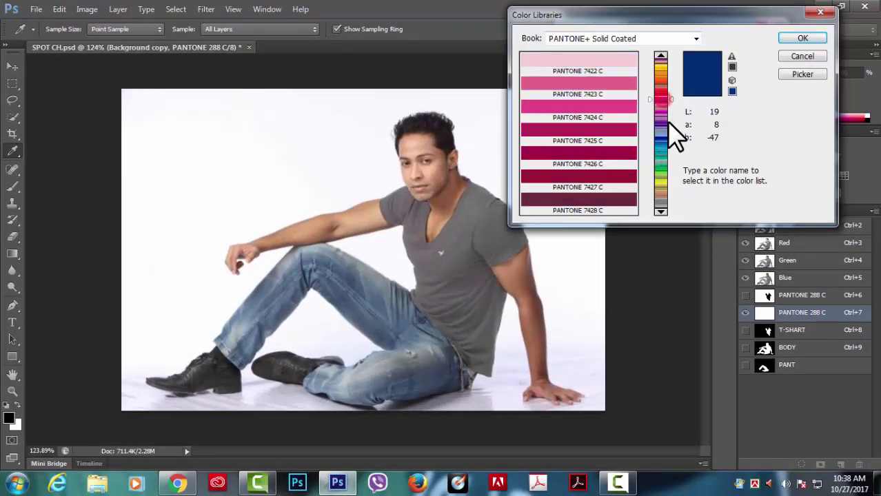
click(668, 90)
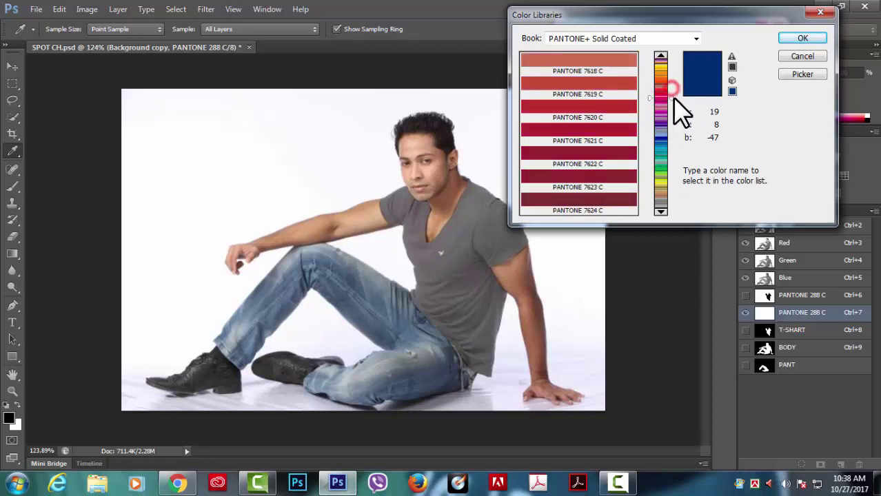
text(220)
key(Return)
click(751, 52)
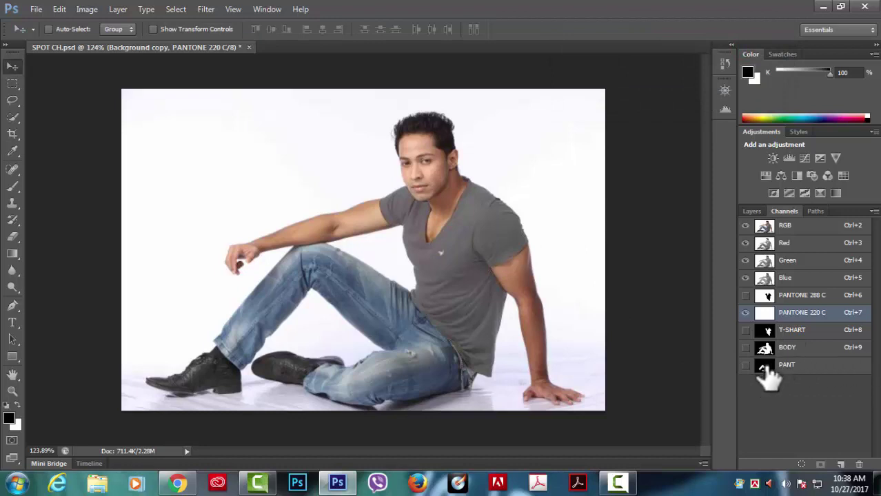
Load the PANT channel as a selection, fill it in PANTONE 220 C, then preview and hide the channel
drag(813, 369, 800, 460)
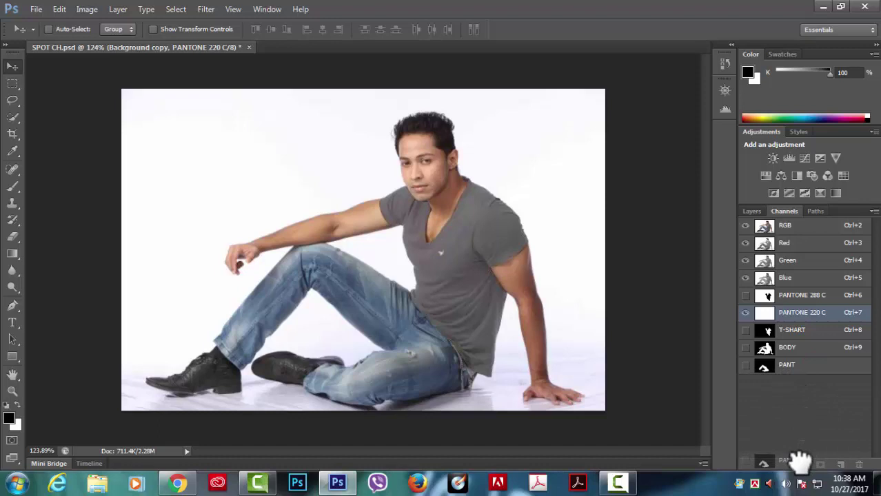
drag(800, 460, 802, 464)
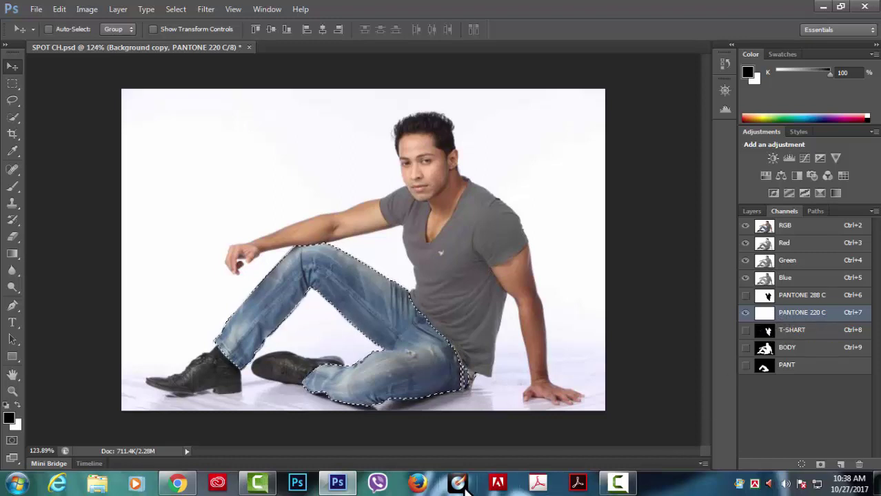
key(alt+BackSpace)
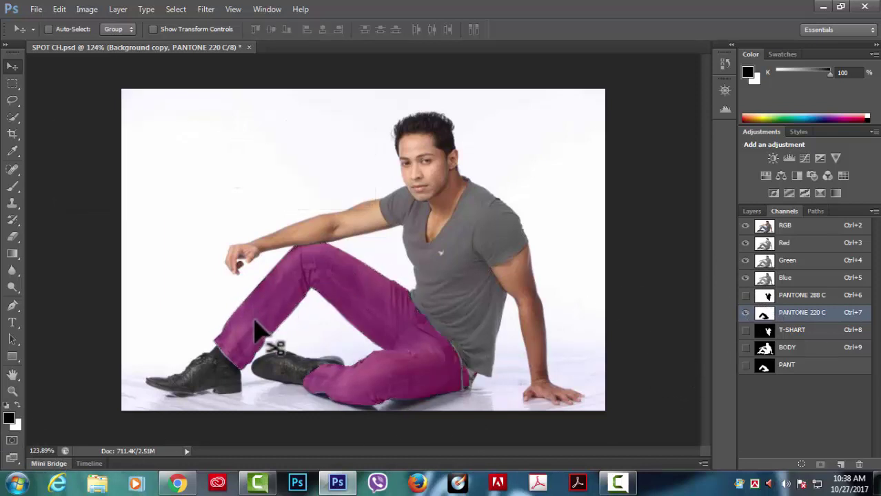
scroll(443, 366, up, 1)
scroll(443, 365, up, 1)
scroll(445, 362, down, 1)
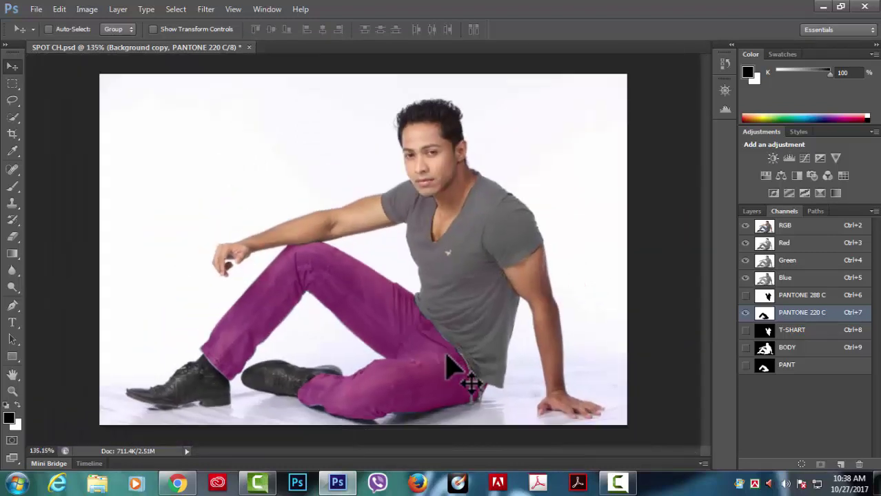
scroll(447, 358, down, 2)
scroll(447, 358, up, 1)
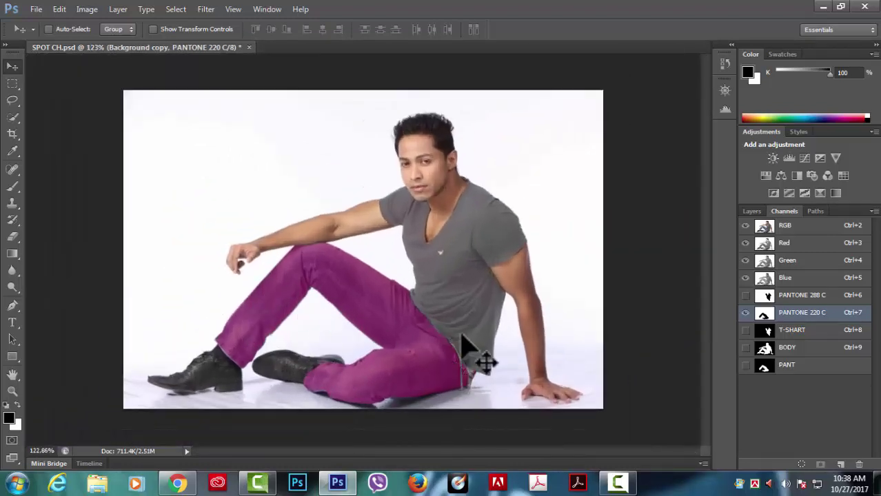
click(746, 313)
click(746, 314)
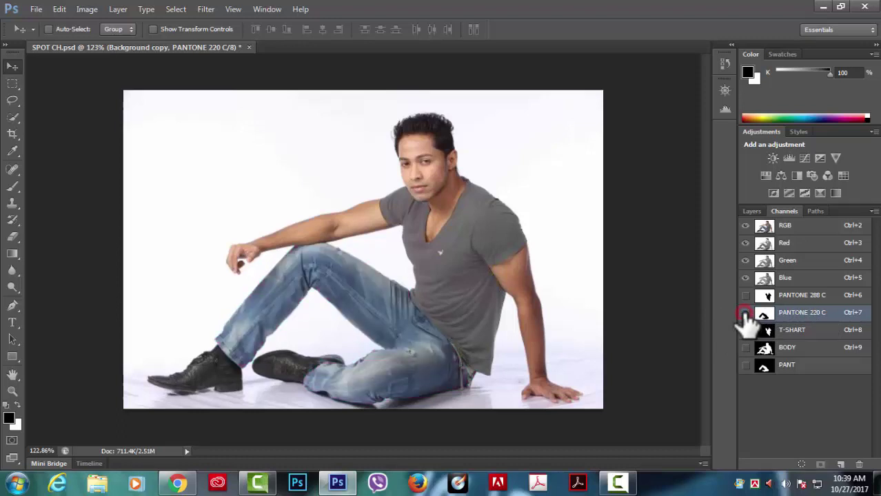
Load the PANT channel as a selection and return to the full-colour view
click(808, 368)
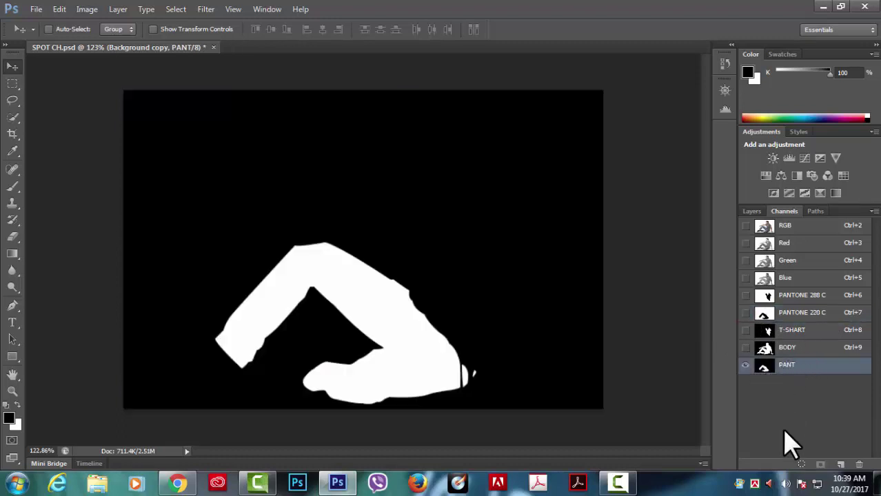
click(801, 464)
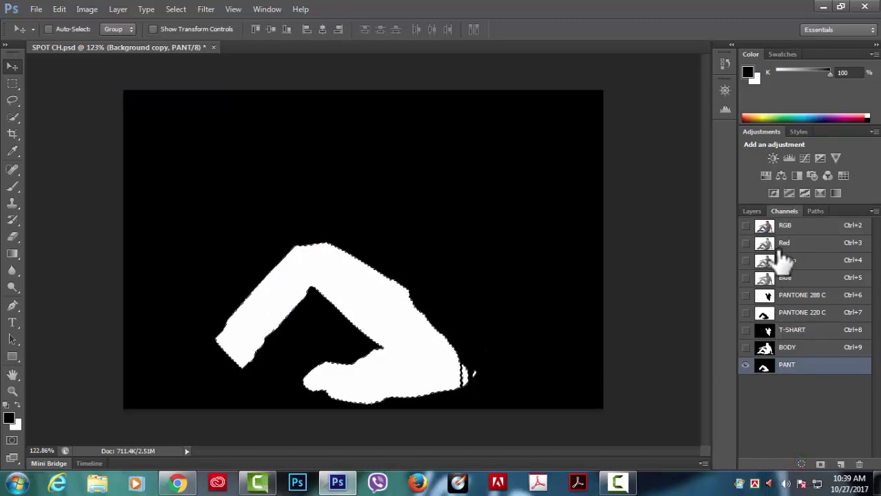
click(746, 226)
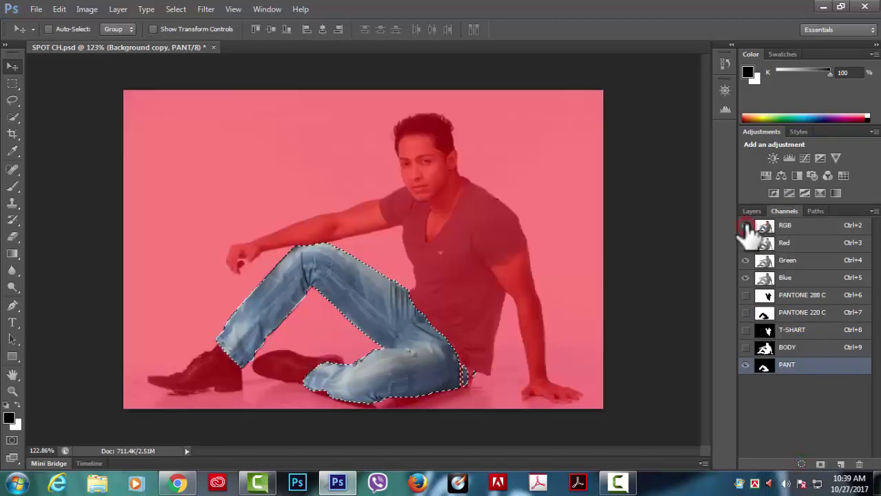
click(746, 365)
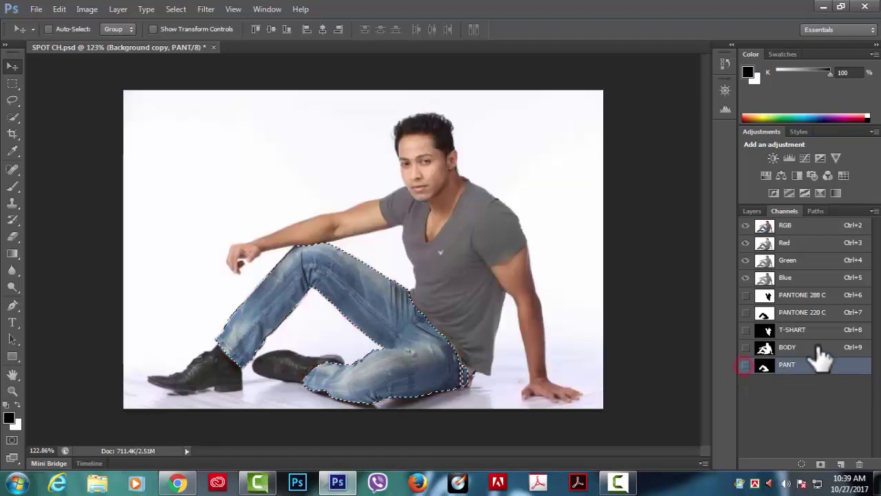
Add a Levels adjustment layer masked to the jeans with midtones raised to 1.52
click(753, 211)
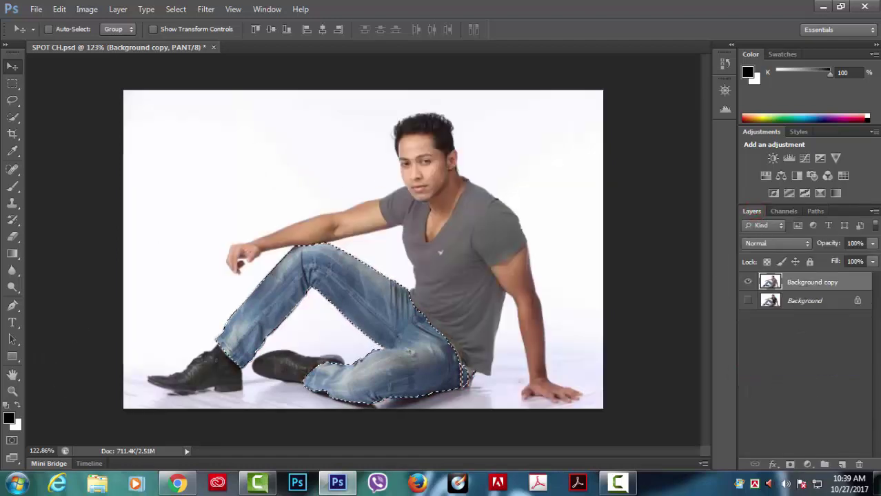
click(789, 159)
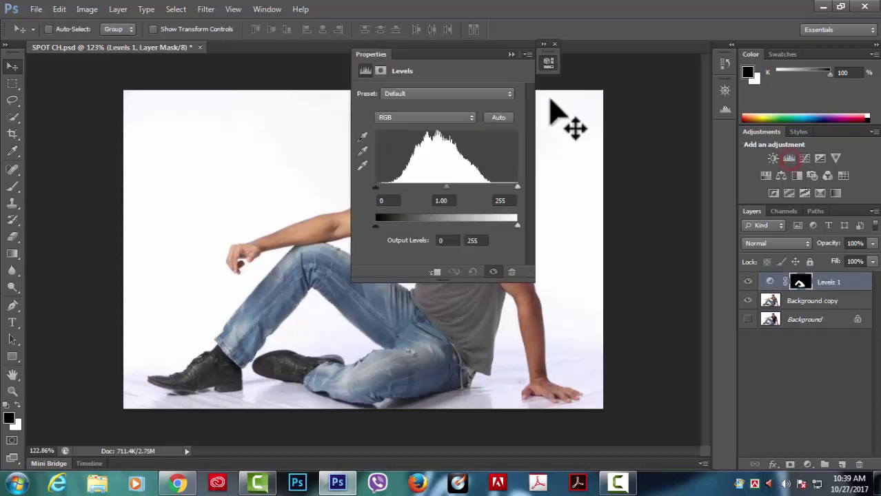
drag(480, 62, 682, 51)
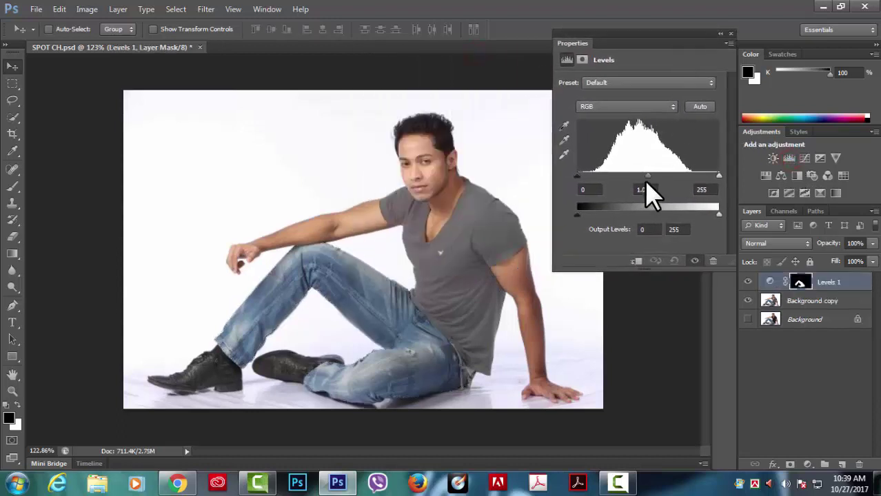
drag(641, 173, 632, 173)
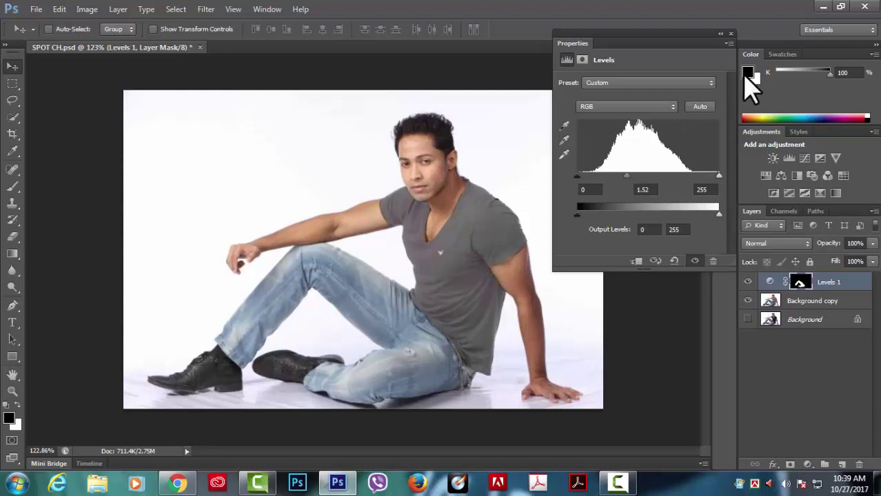
click(722, 34)
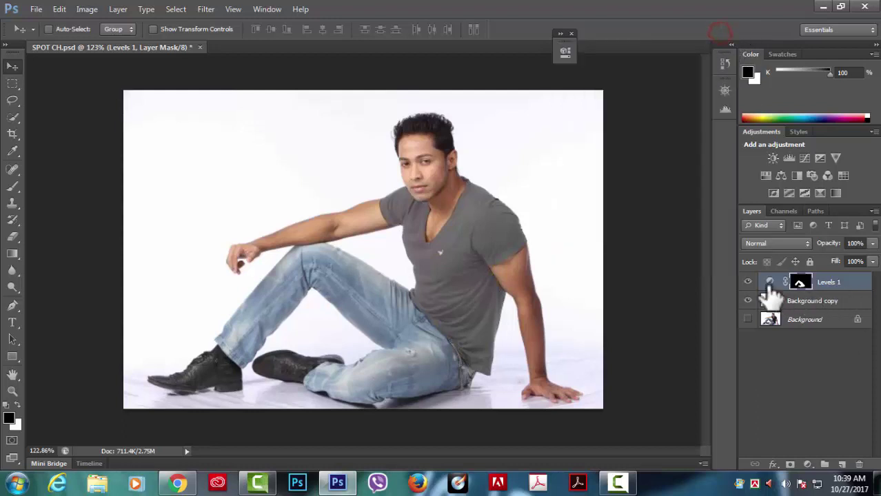
click(572, 33)
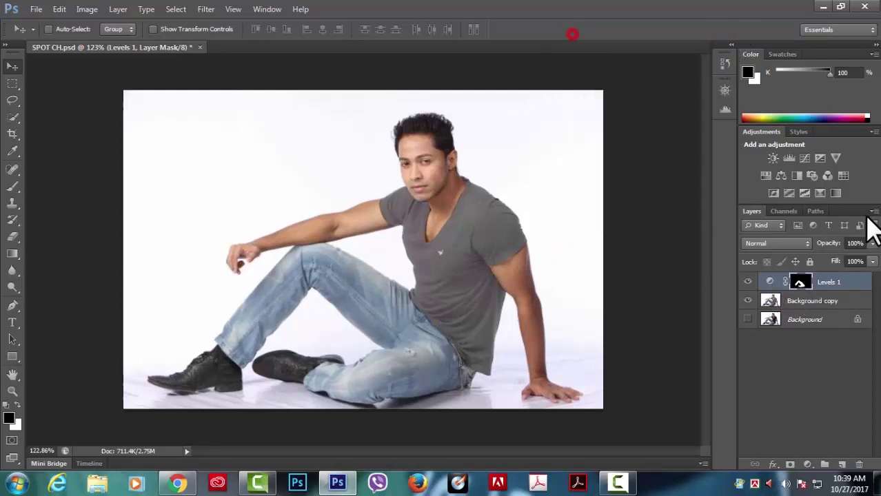
Show the magenta PANTONE 220 C channel on the jeans again
click(785, 212)
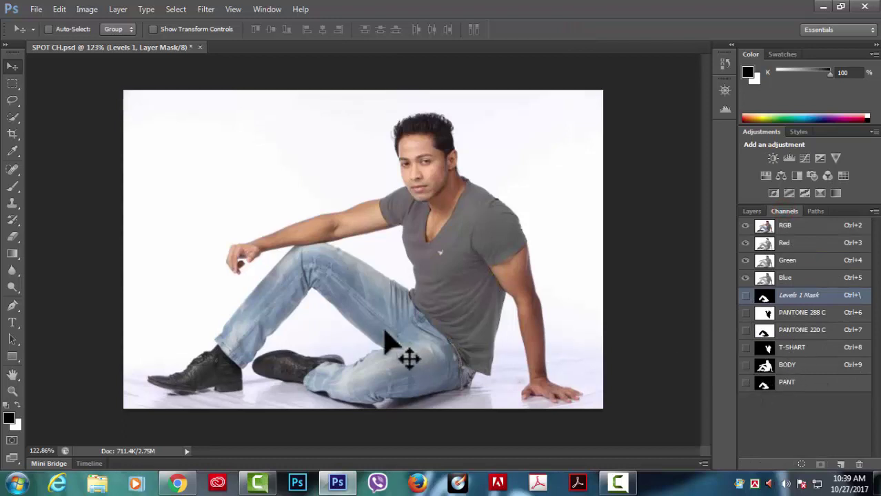
click(747, 330)
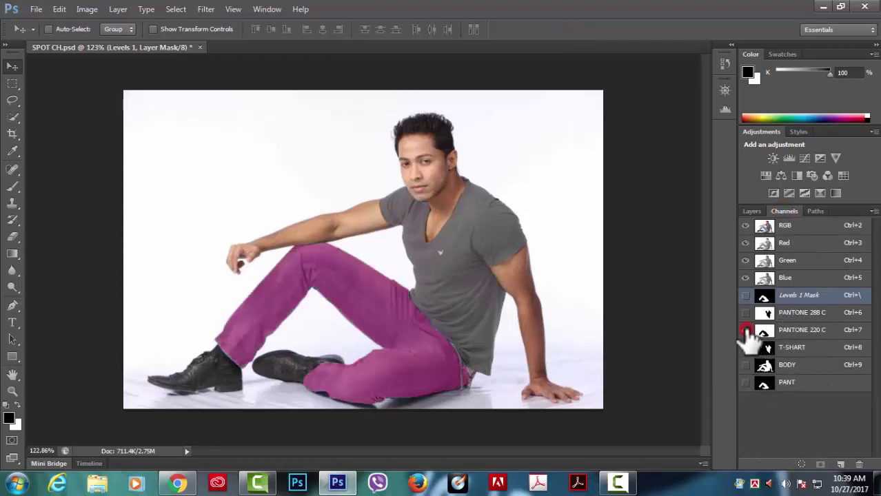
scroll(407, 373, up, 1)
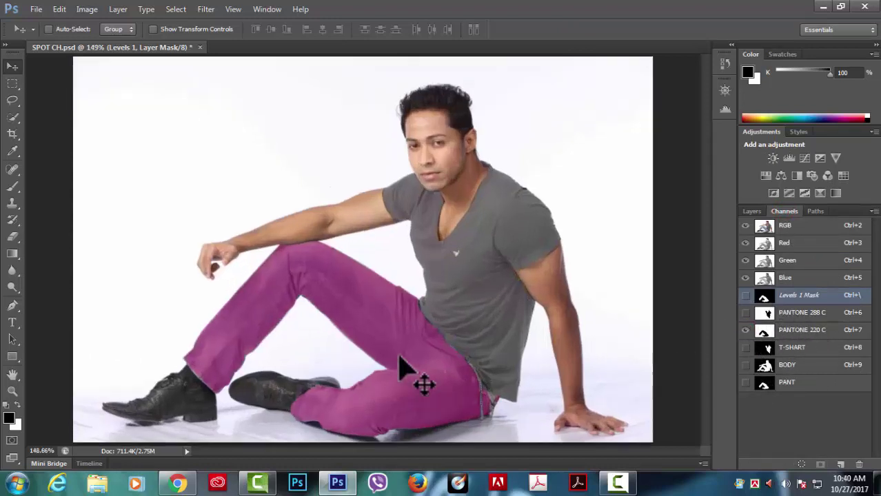
scroll(400, 359, up, 1)
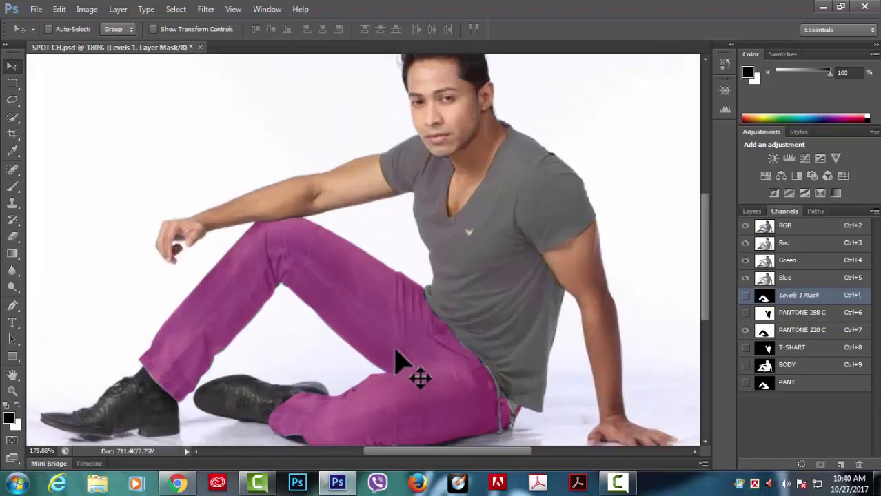
scroll(396, 352, down, 1)
Open the Levels 1 adjustment settings and nudge the midtone slider slightly
click(750, 211)
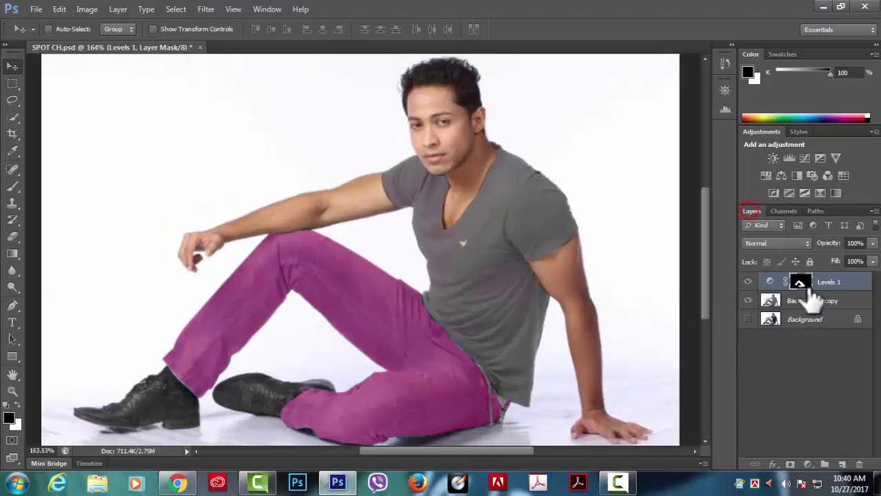
click(772, 282)
double_click(769, 282)
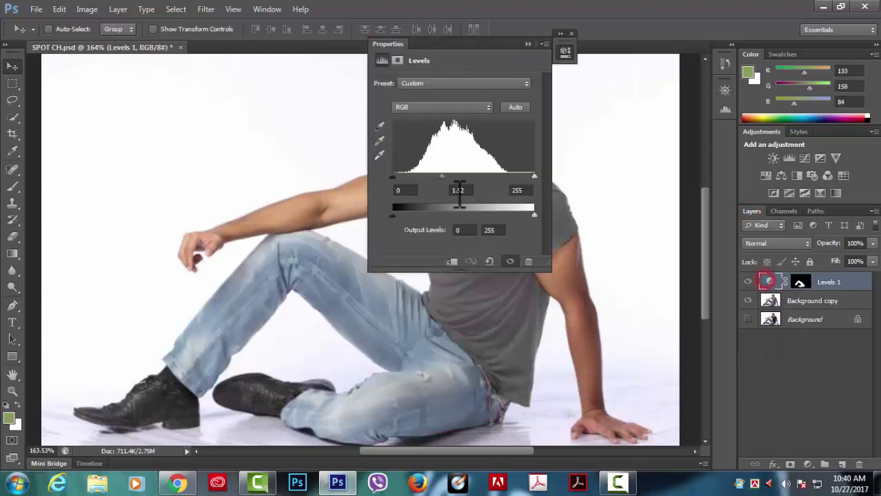
drag(429, 174, 435, 177)
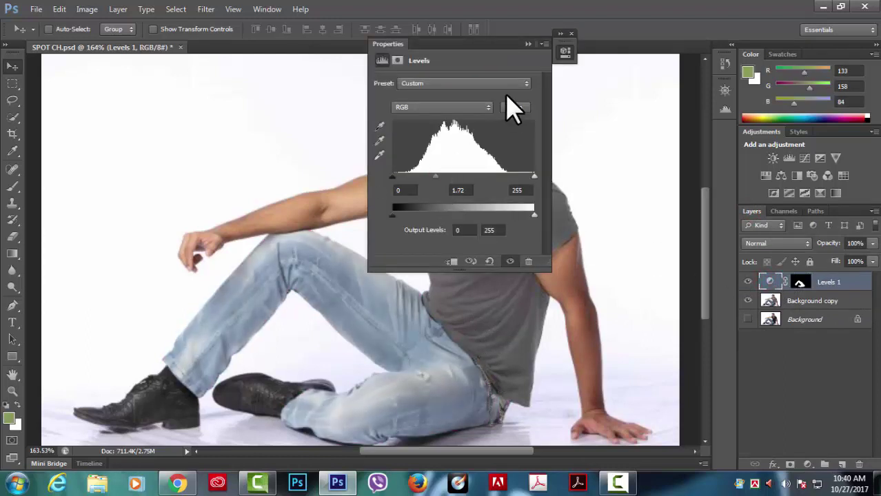
click(528, 44)
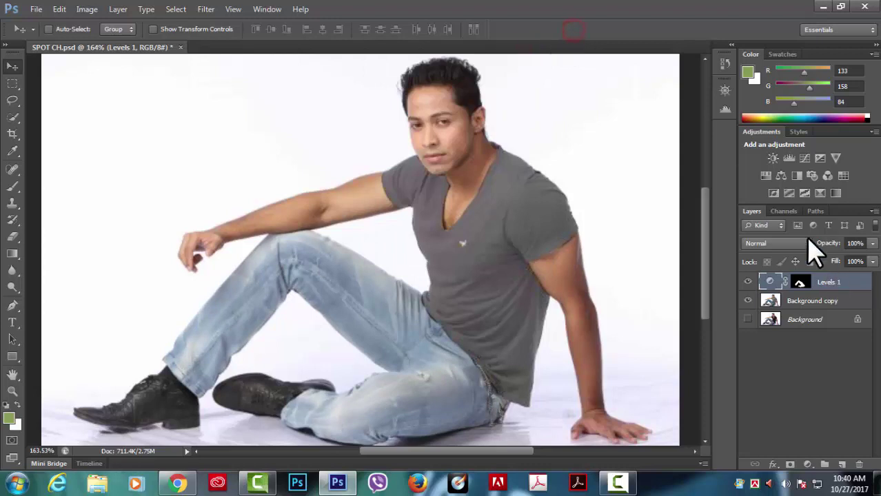
Re-show PANTONE 220 C and lower the Levels 1 midtones to about 0.66
click(788, 211)
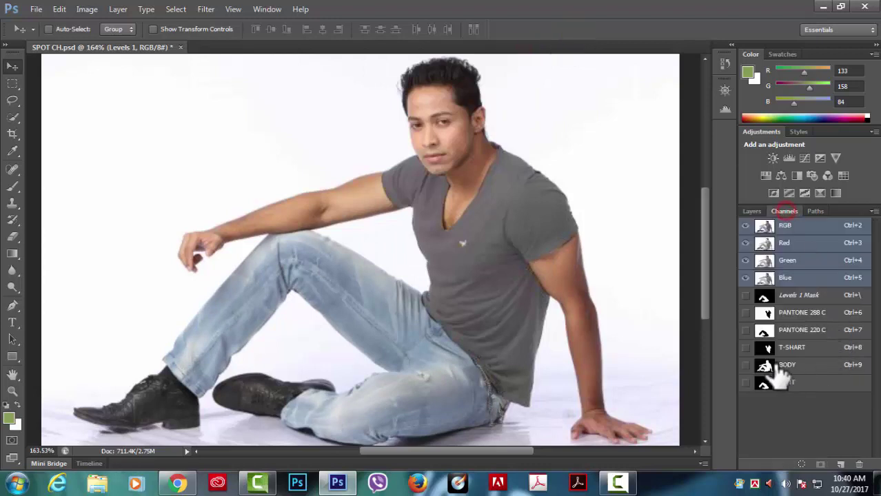
click(746, 330)
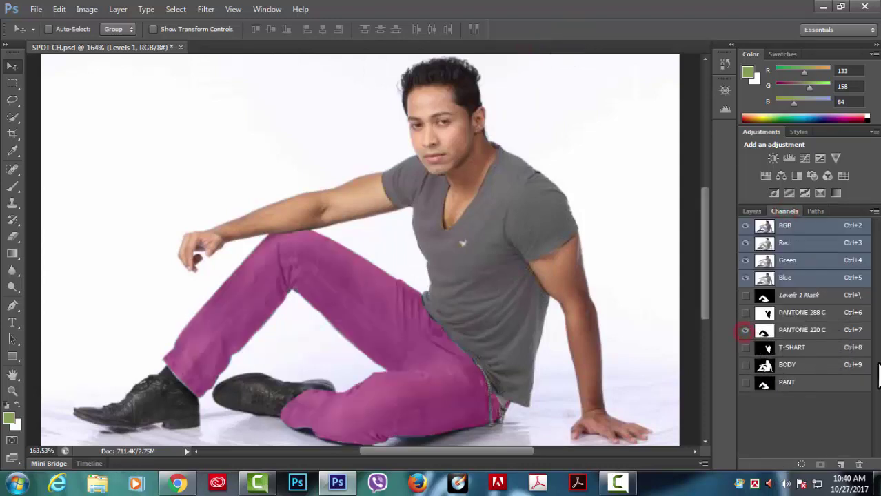
click(752, 211)
double_click(769, 283)
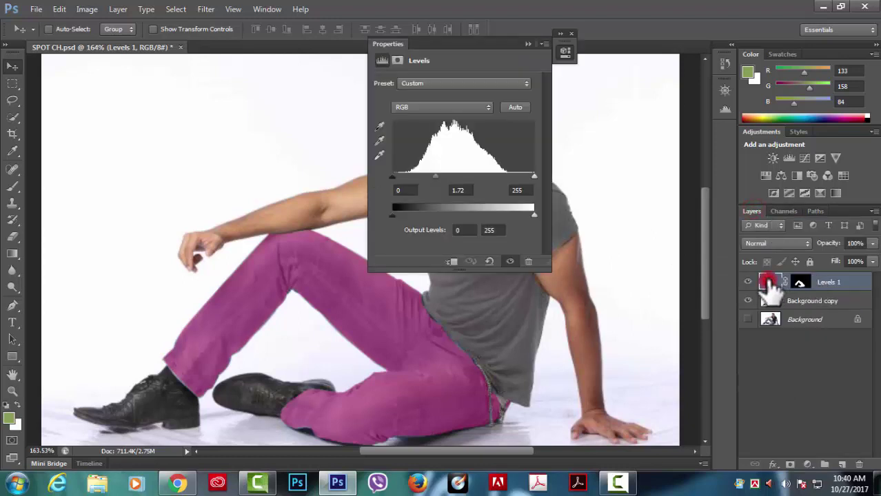
mouse_move(435, 177)
mouse_down()
mouse_move(491, 181)
mouse_move(433, 178)
mouse_move(483, 177)
mouse_up()
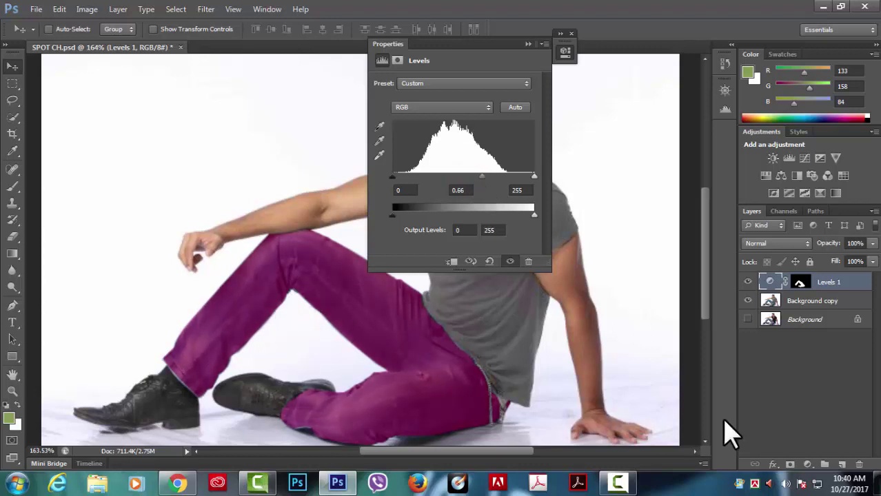
click(528, 43)
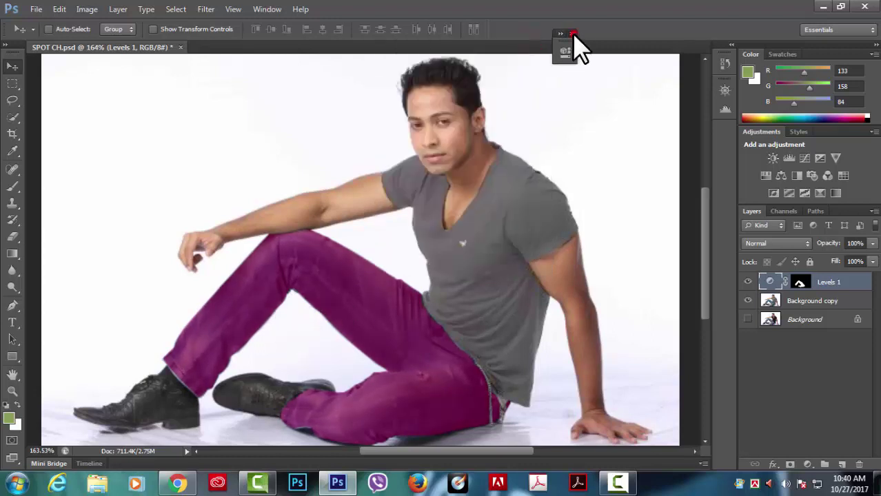
click(572, 33)
Preview the BODY channel and load it as a selection
click(784, 212)
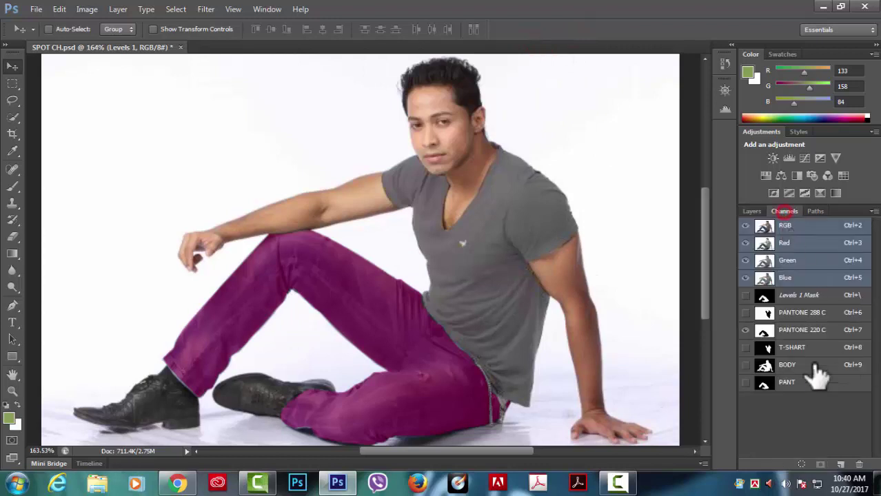
scroll(528, 384, down, 2)
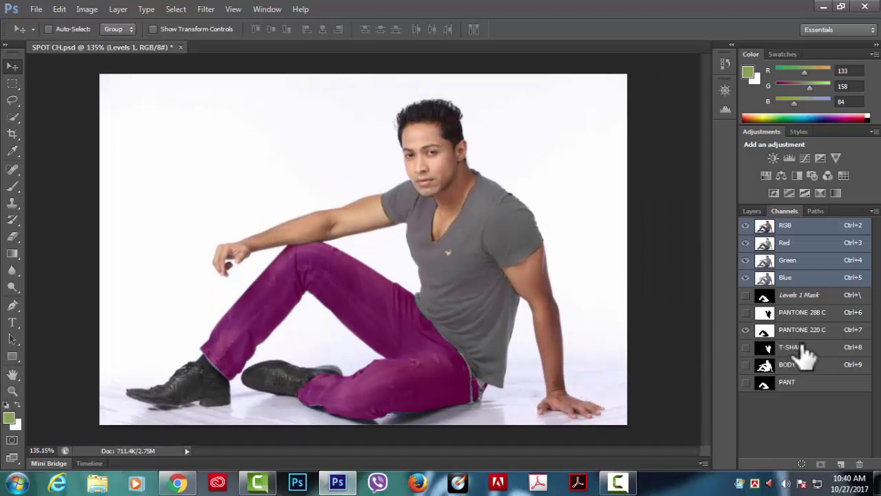
click(745, 365)
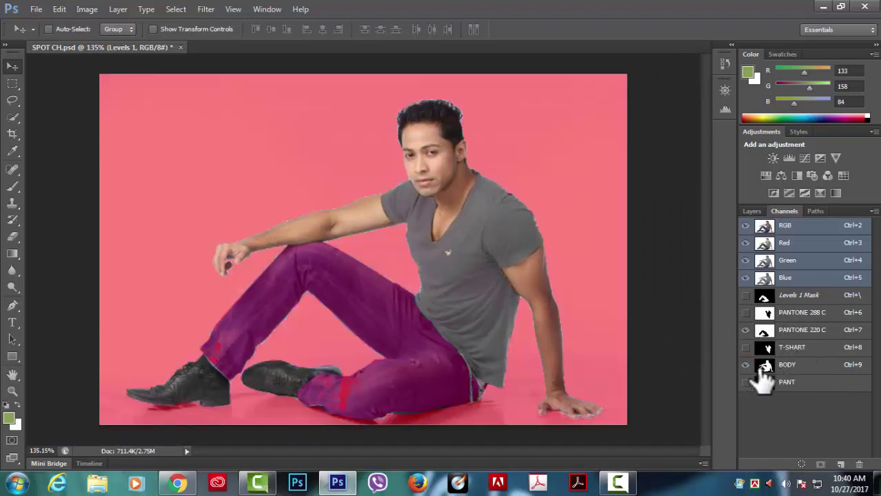
click(746, 366)
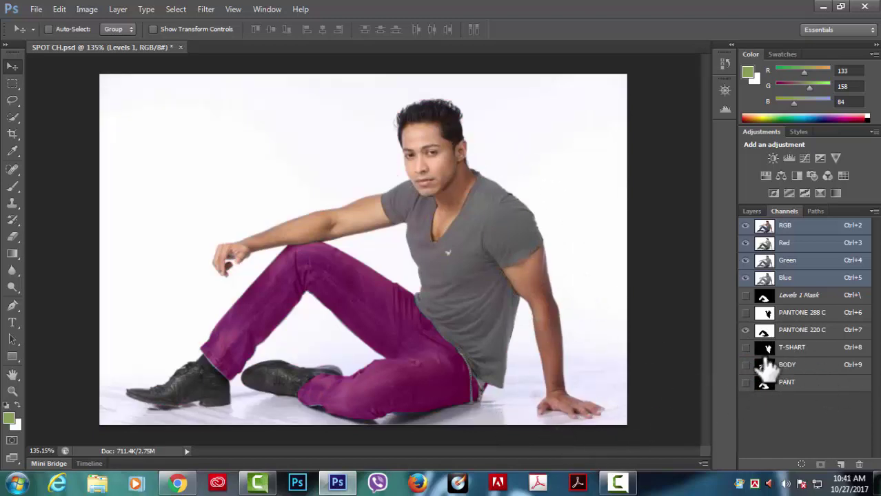
click(746, 365)
click(813, 366)
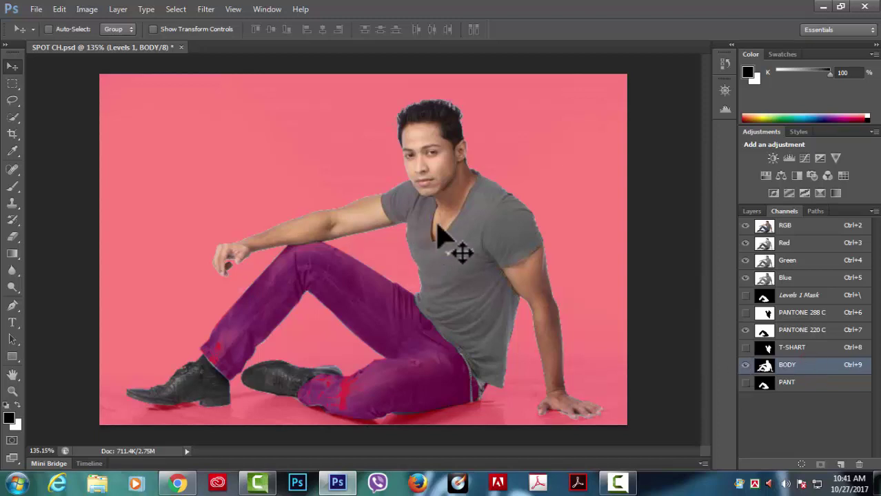
click(802, 464)
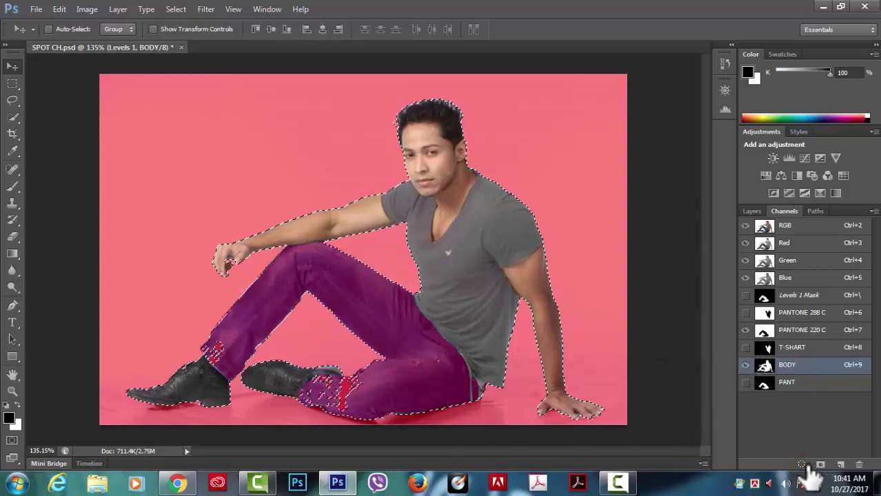
Add a layer mask from the BODY selection to the Background copy layer
click(752, 211)
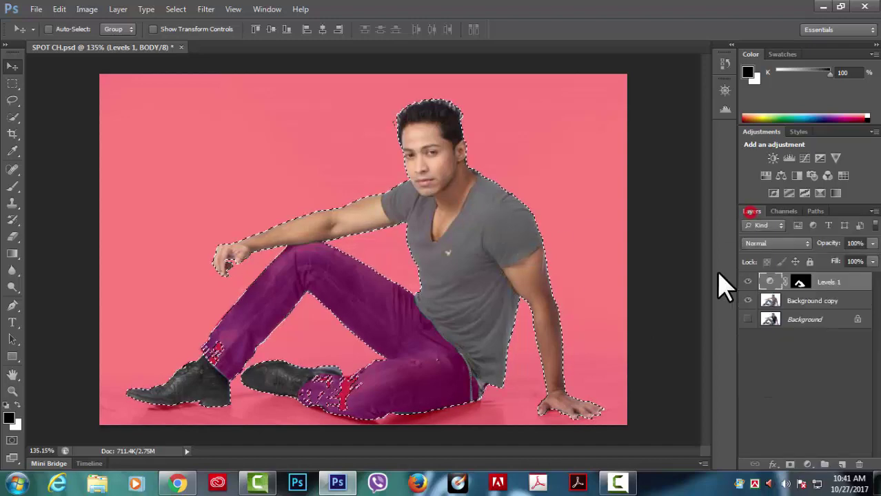
click(800, 302)
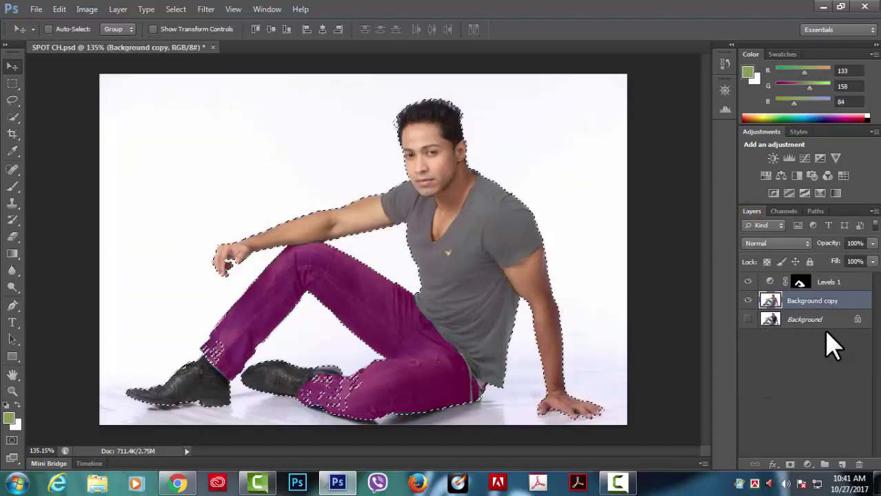
click(790, 465)
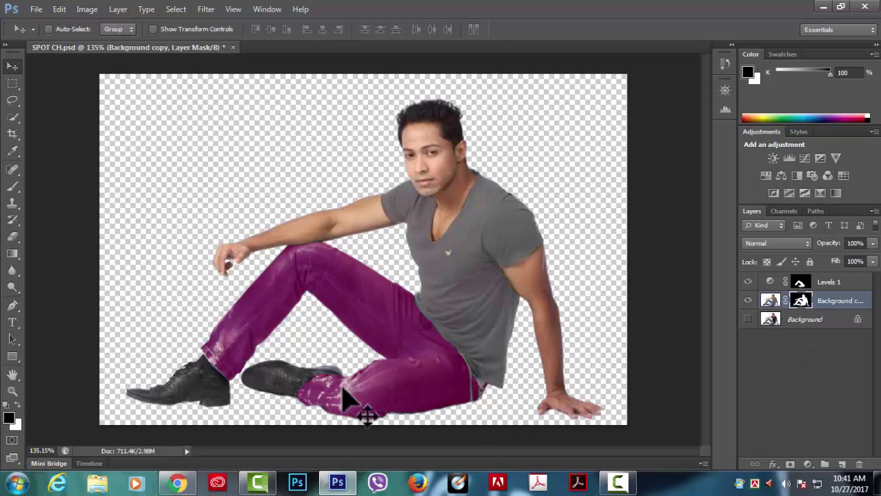
Paint the lower trouser speckles on the Background copy mask with a 100% opacity white brush
click(12, 187)
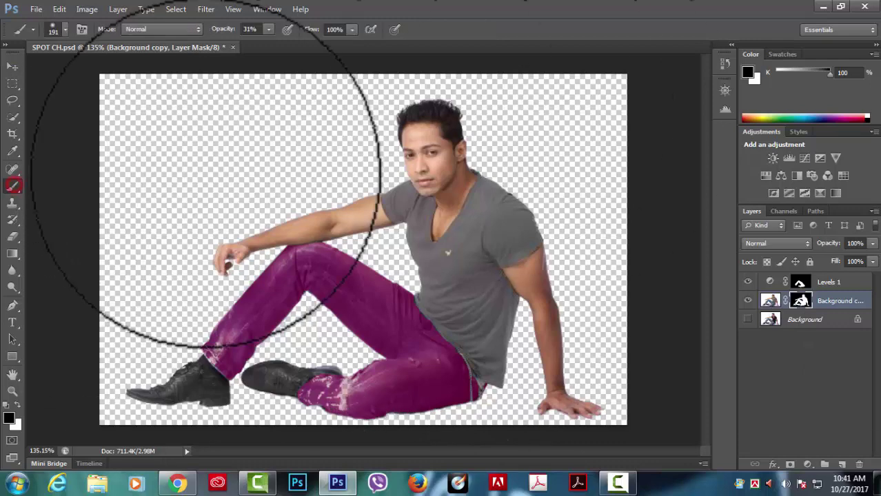
click(269, 29)
click(502, 27)
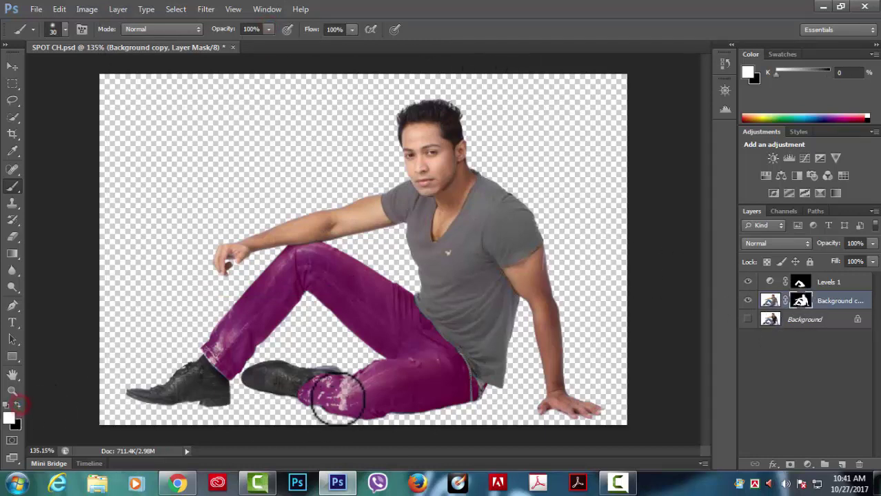
drag(324, 397, 369, 382)
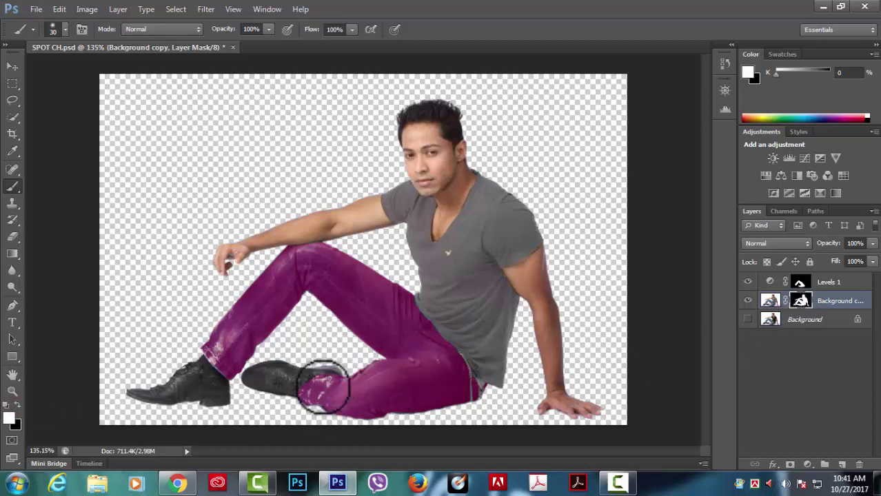
drag(325, 370, 332, 403)
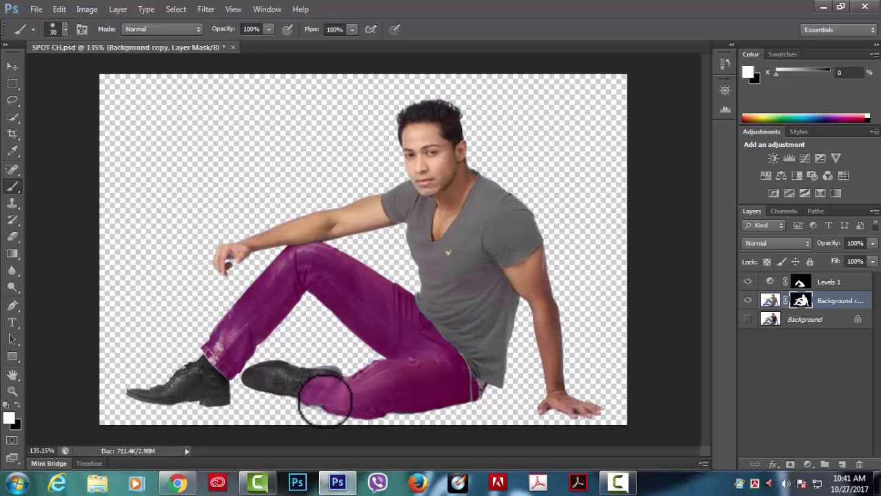
mouse_move(234, 362)
mouse_down()
mouse_move(218, 354)
mouse_move(262, 272)
mouse_move(332, 271)
mouse_up()
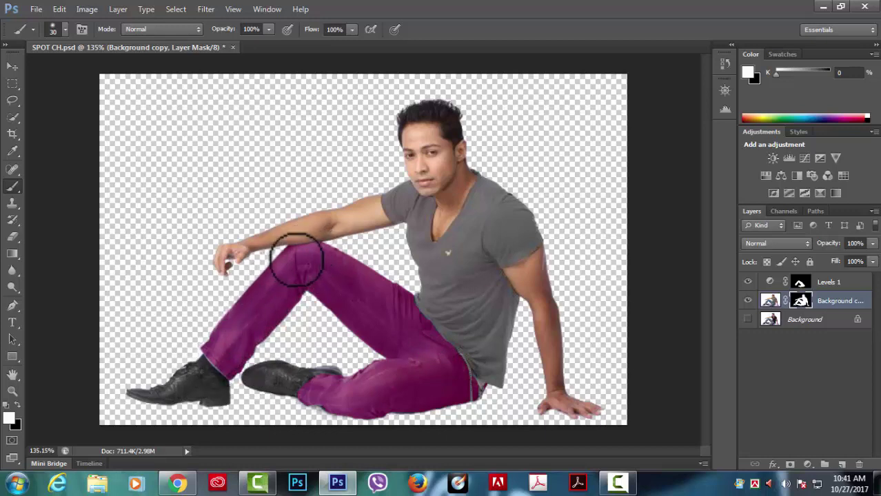
scroll(407, 369, up, 3)
scroll(398, 360, down, 3)
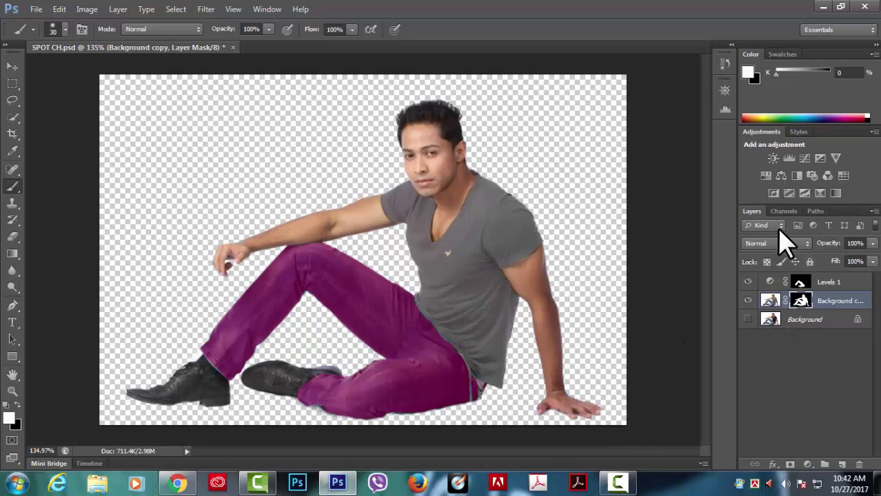
click(784, 212)
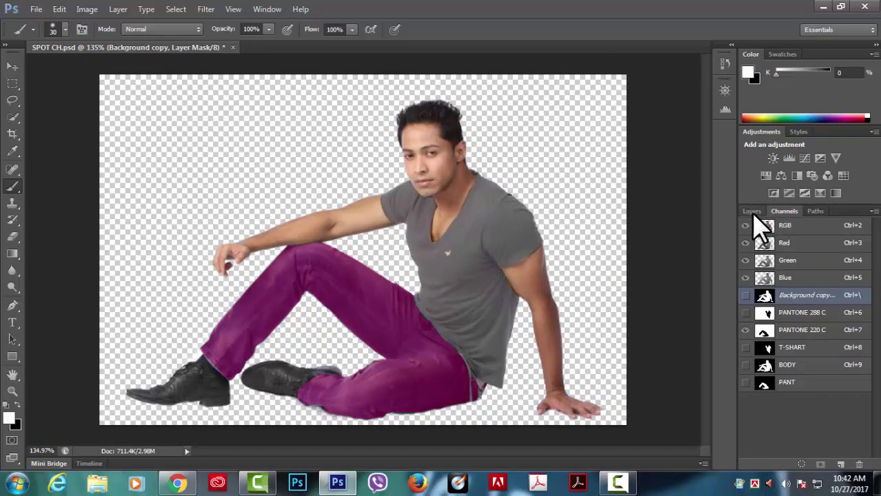
click(752, 212)
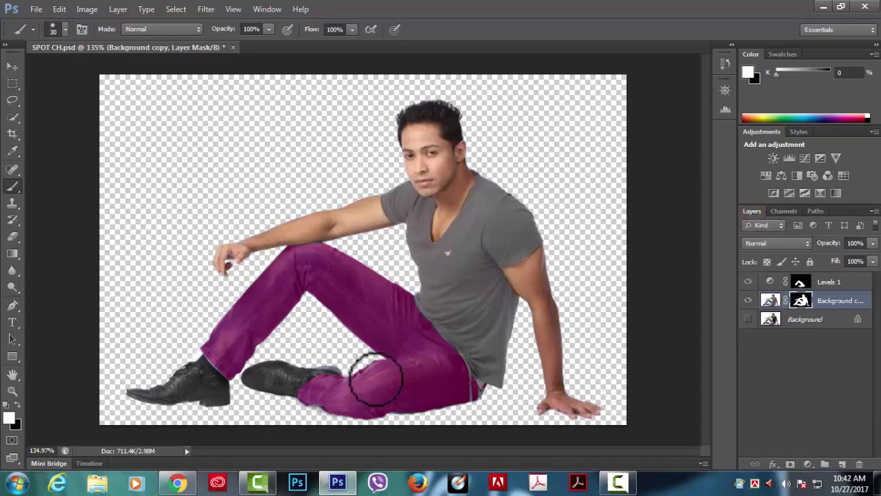